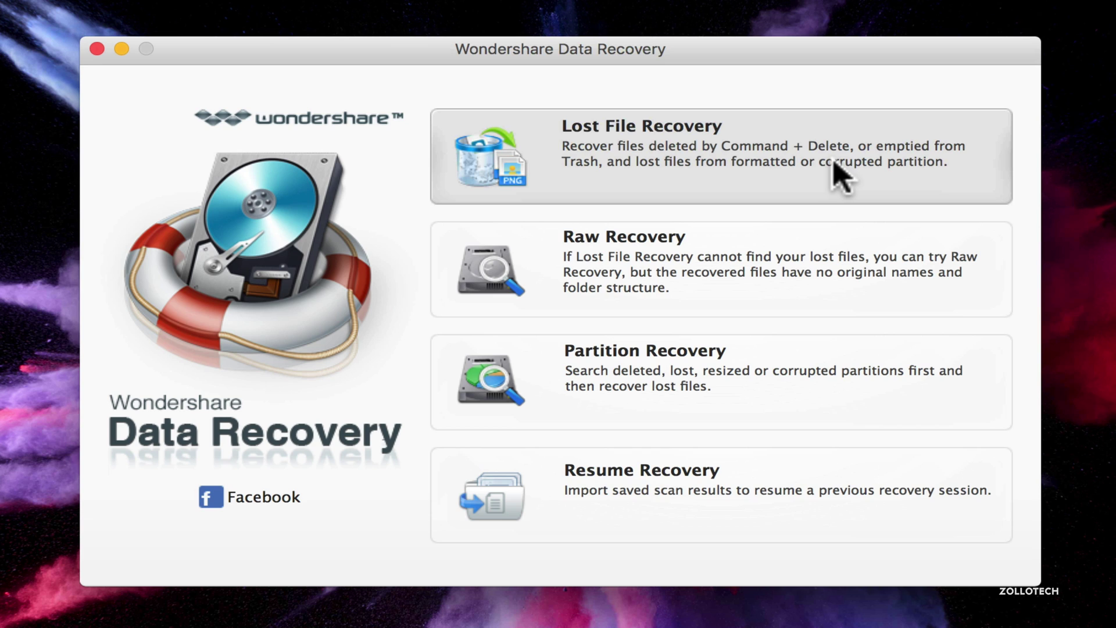
- Run a Lost File Recovery scan of the Scratch Disk and widen the Name column of the results
click(803, 177)
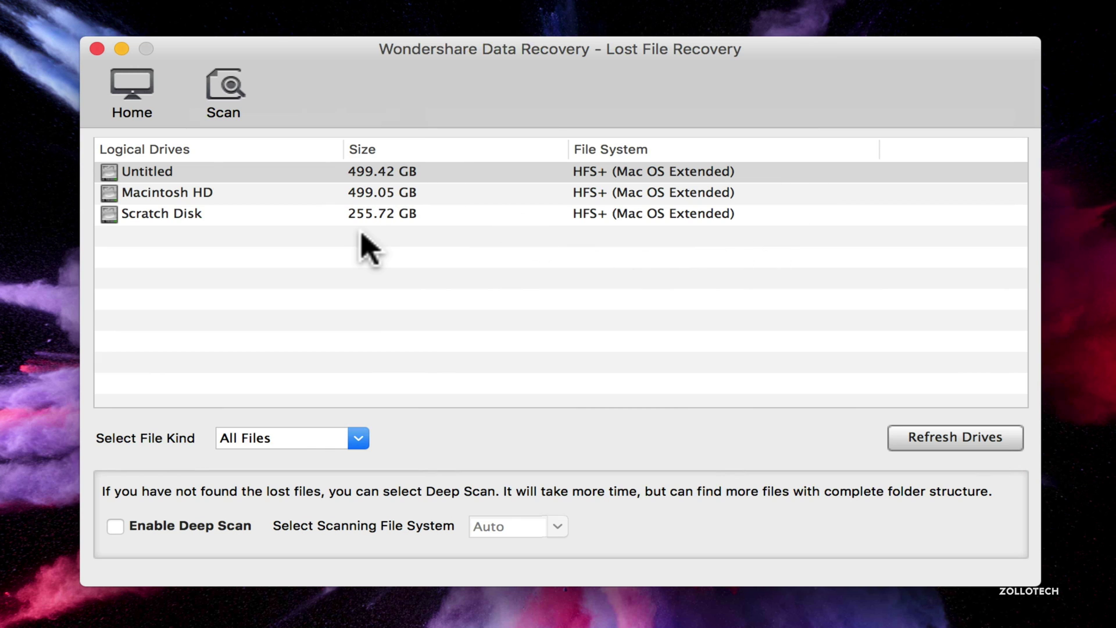
click(459, 214)
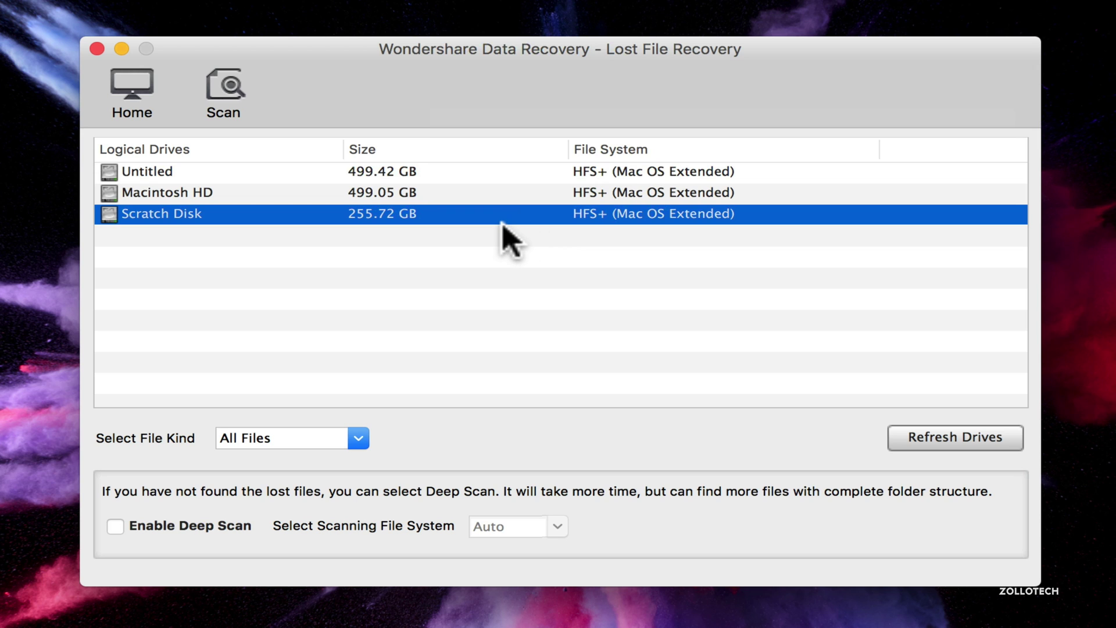
click(230, 92)
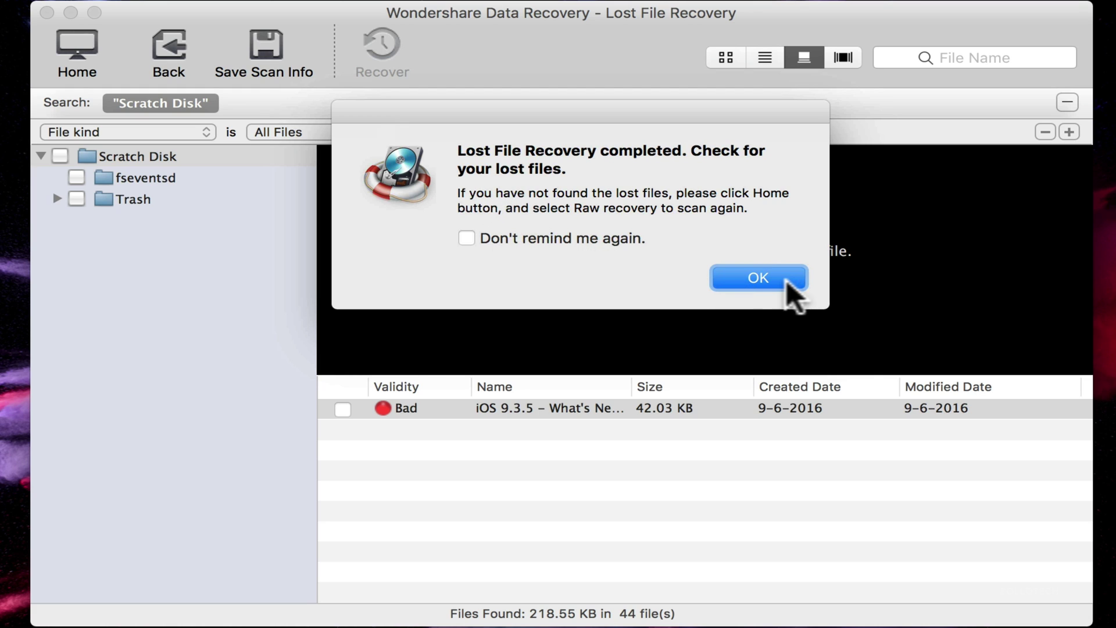
click(758, 277)
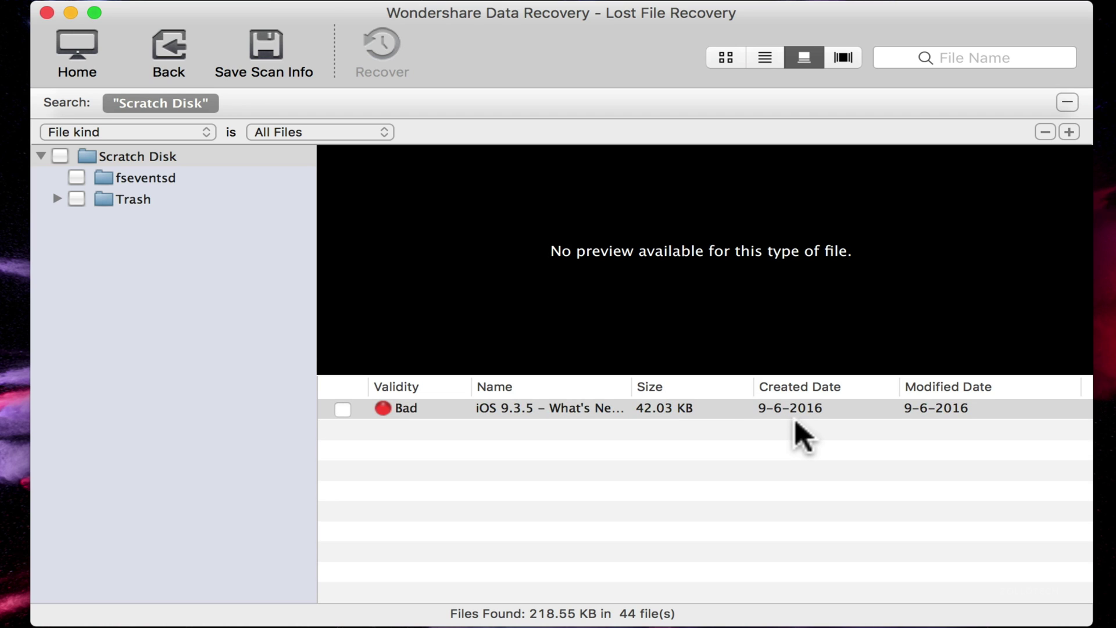
drag(628, 382, 762, 386)
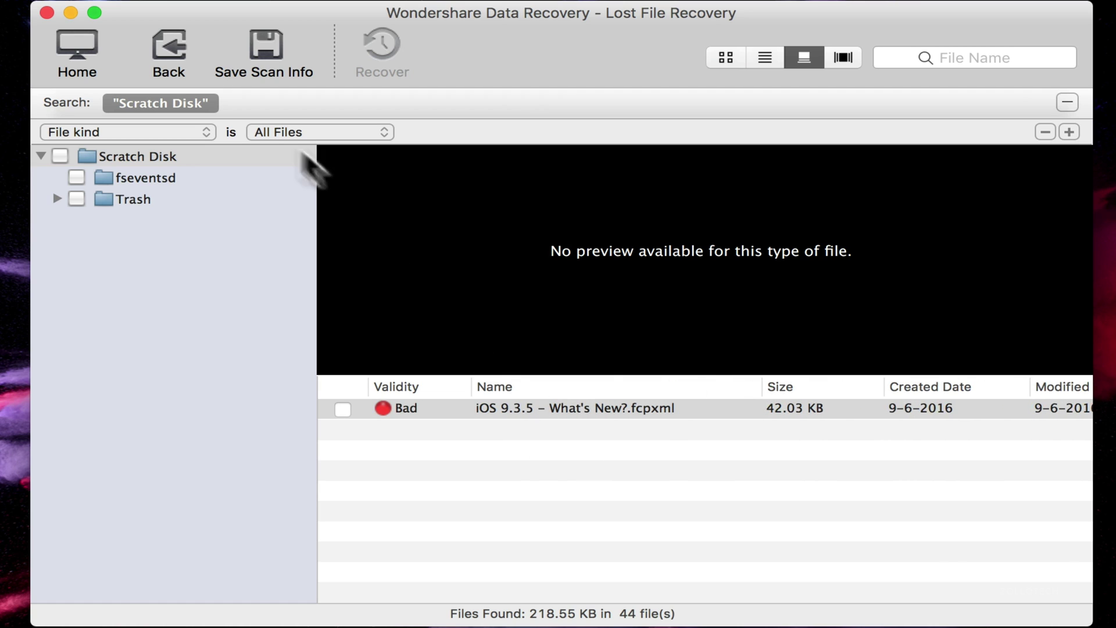
- Leave the results without saving them and rescan the Scratch Disk for Video files with Deep Scan enabled
click(166, 49)
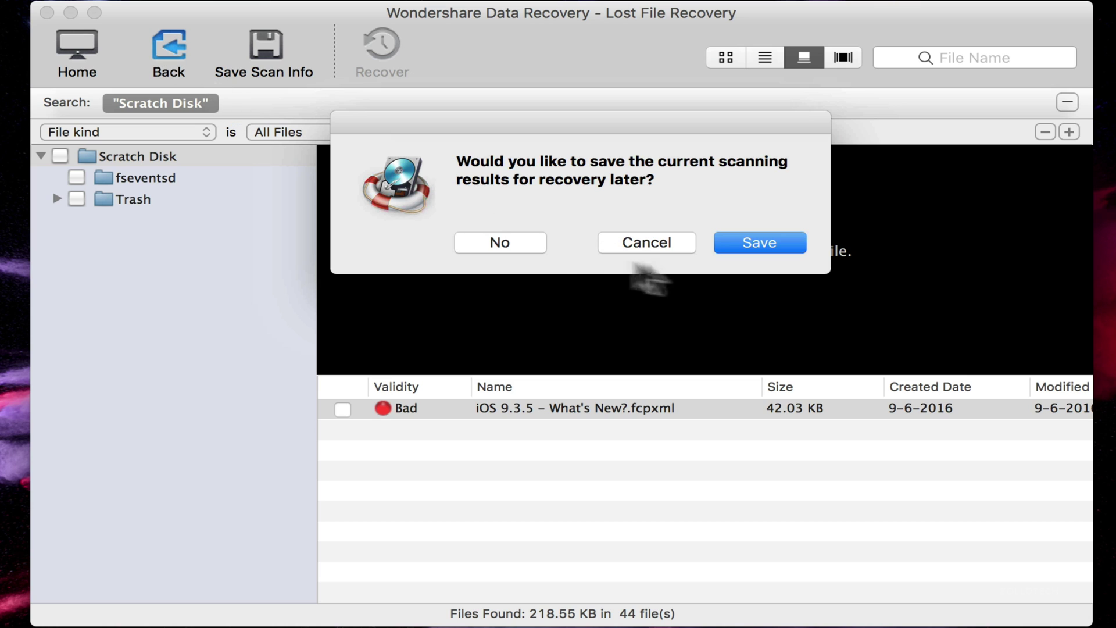
click(493, 241)
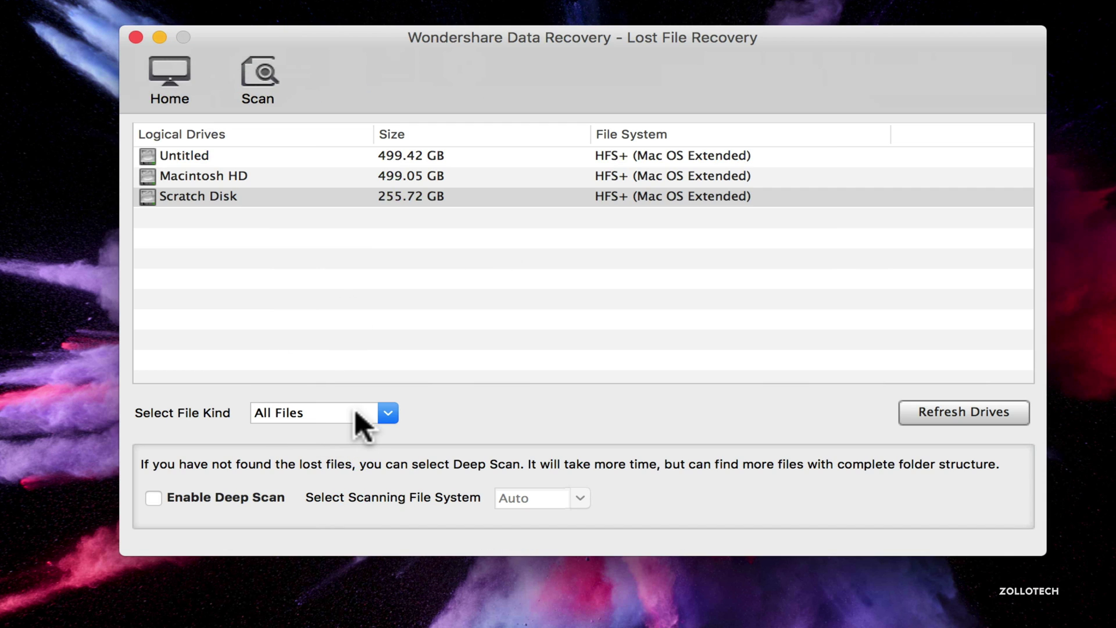
click(388, 408)
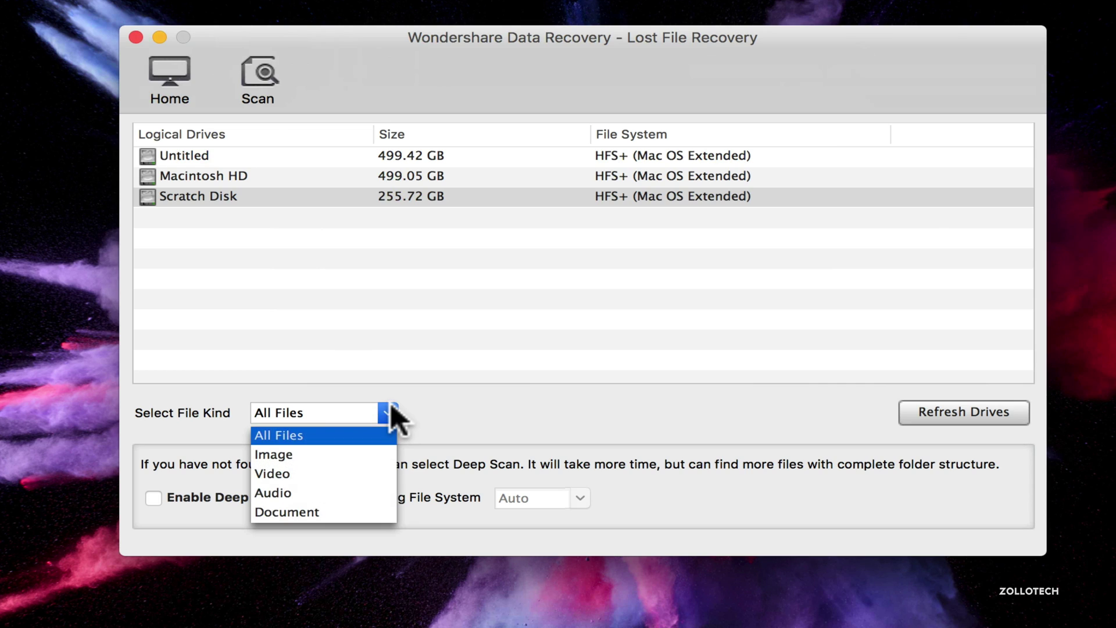
click(303, 473)
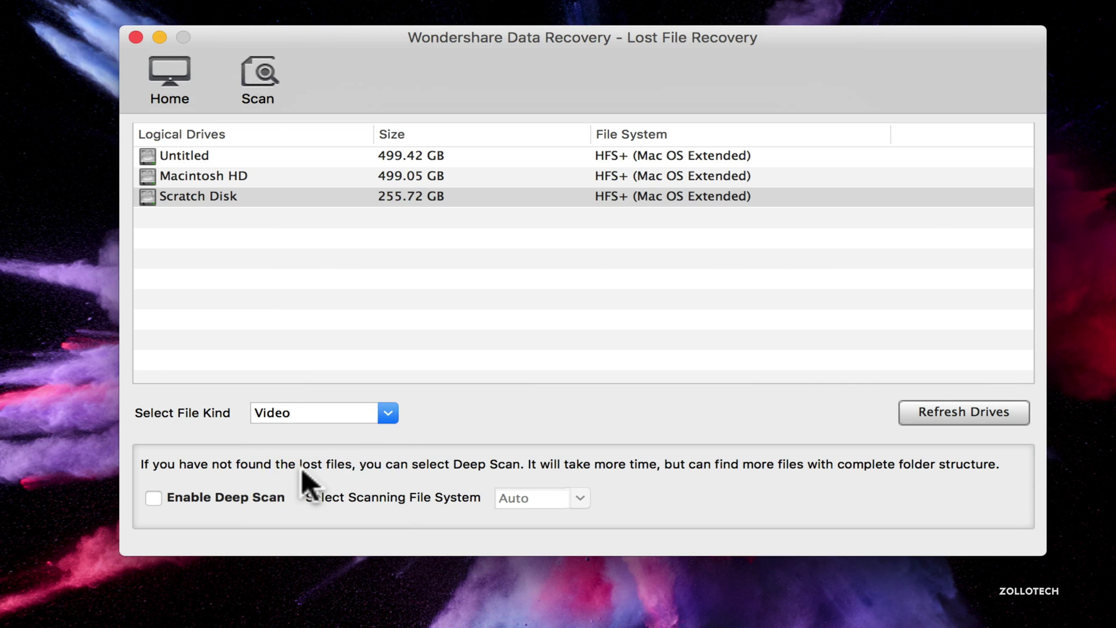
click(150, 498)
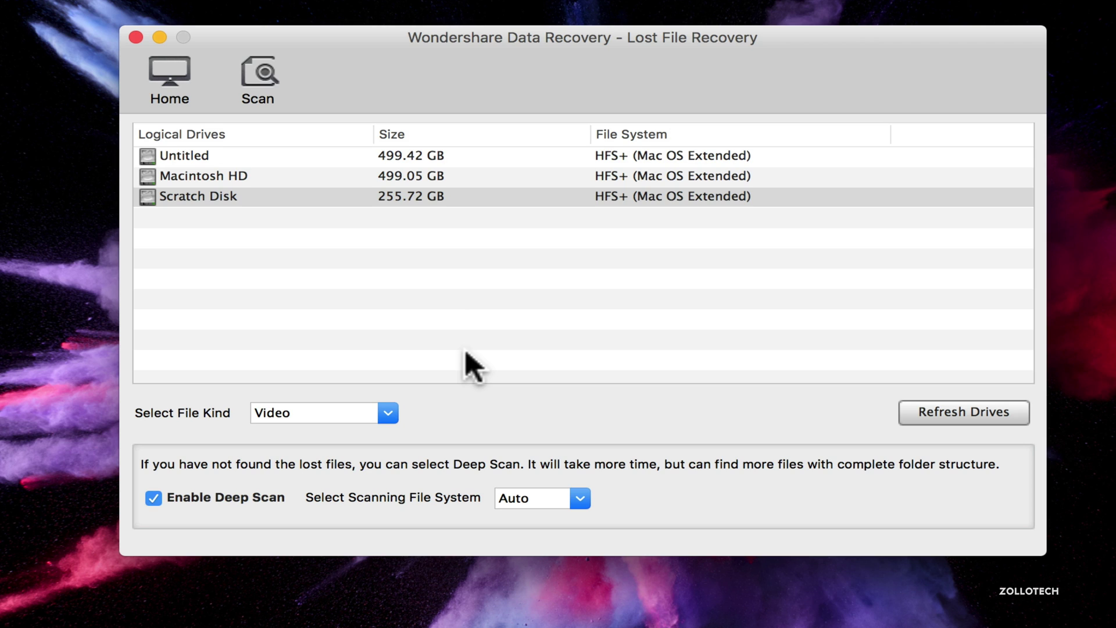
click(250, 81)
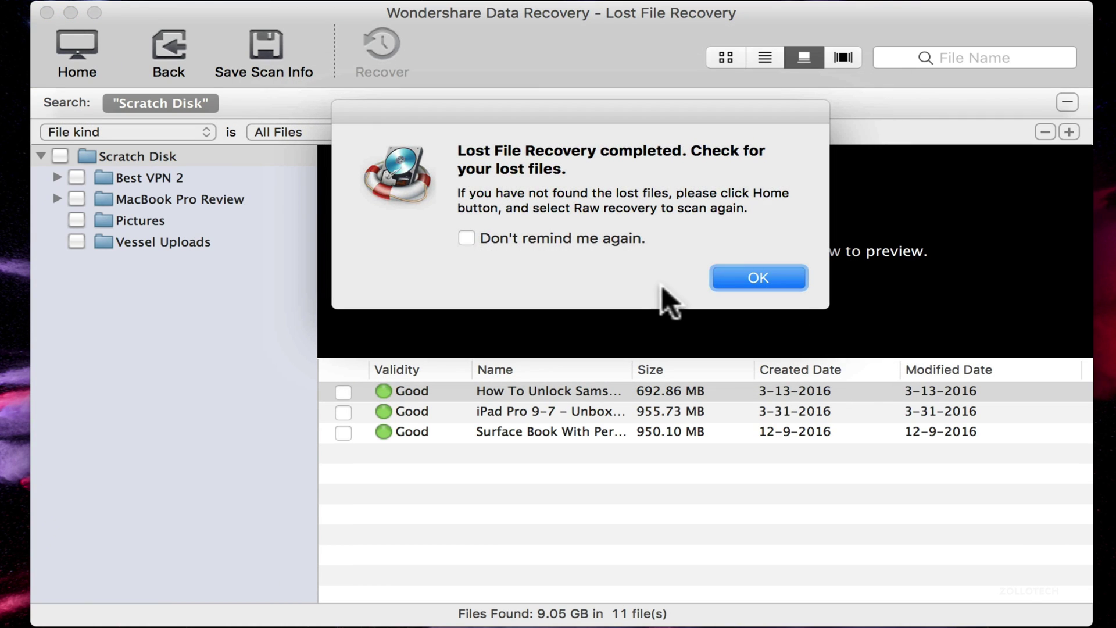
click(744, 279)
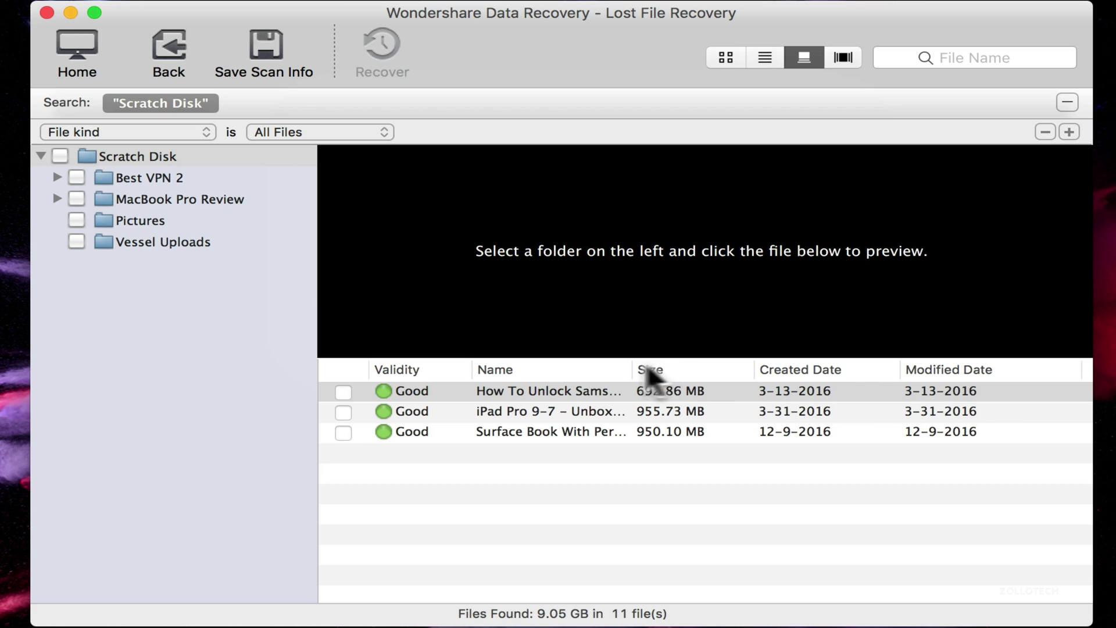
- Recover only the Surface Book With Performance Base unboxing video, saving it to the Desktop
click(586, 409)
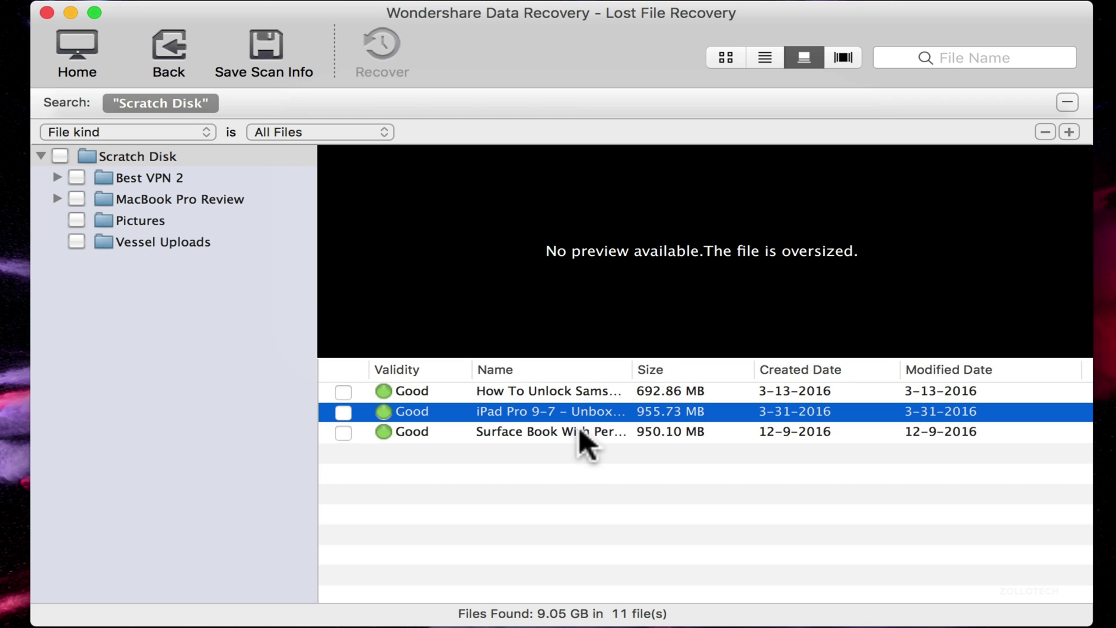
click(583, 433)
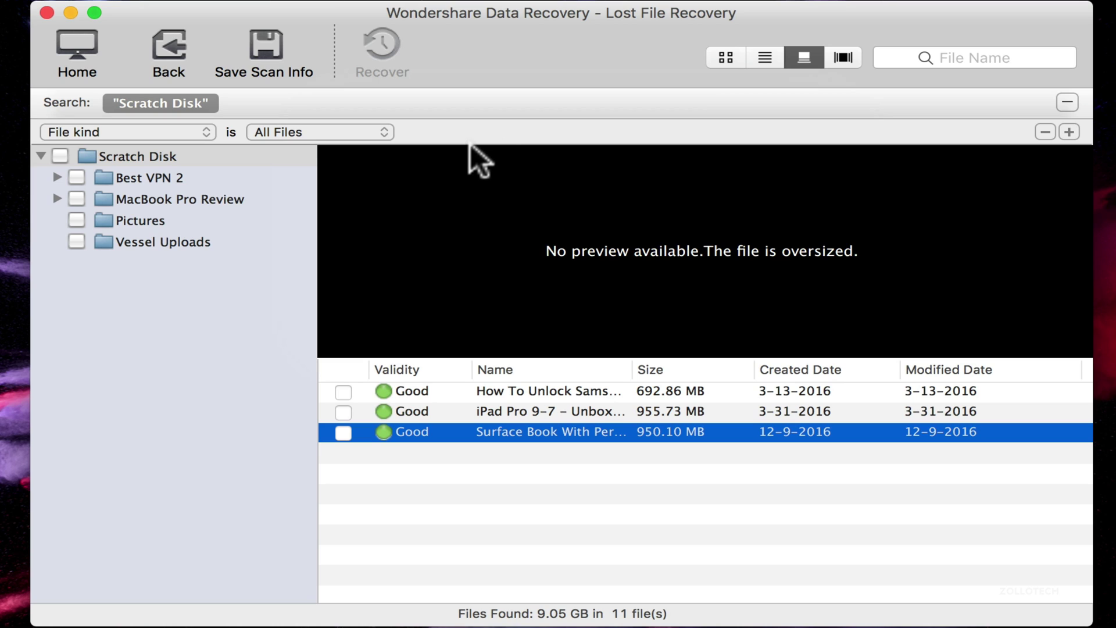
click(343, 433)
click(384, 52)
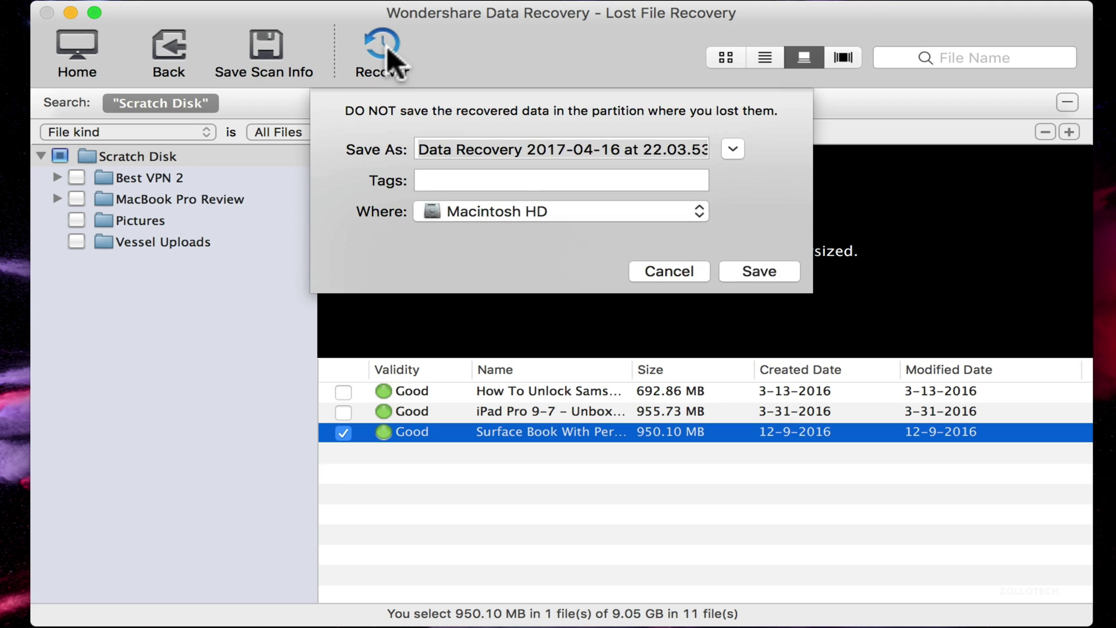
click(686, 208)
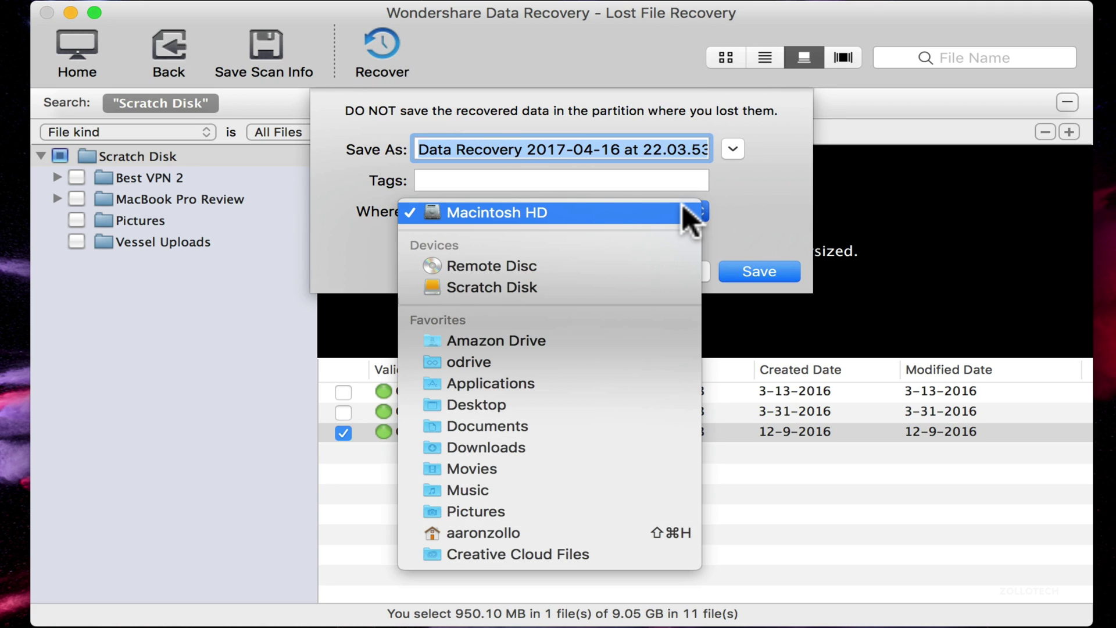
click(514, 405)
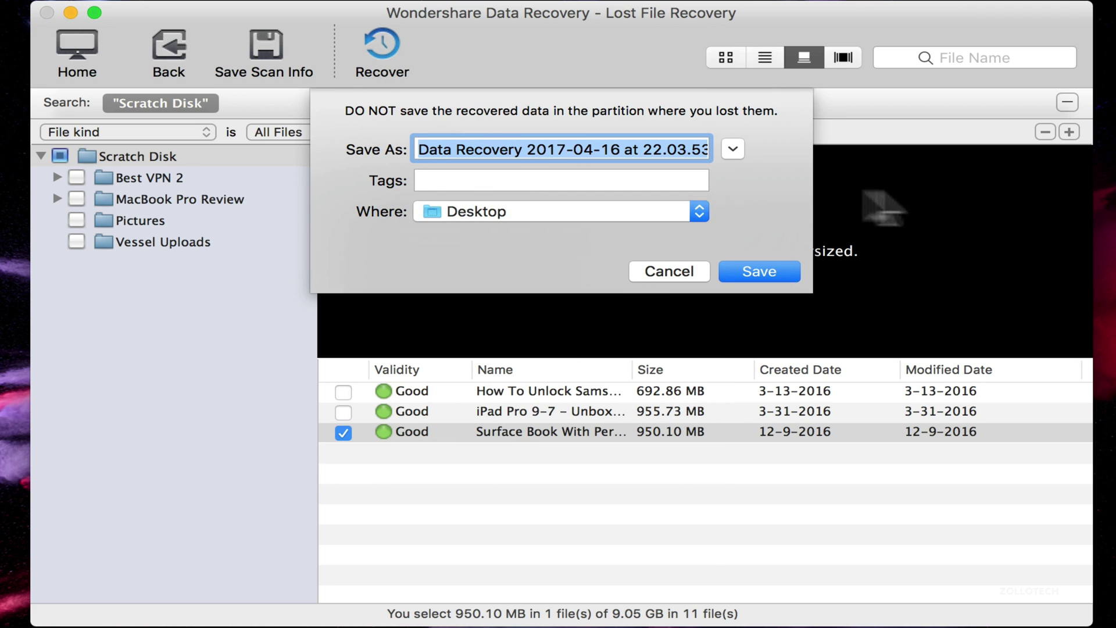
click(762, 271)
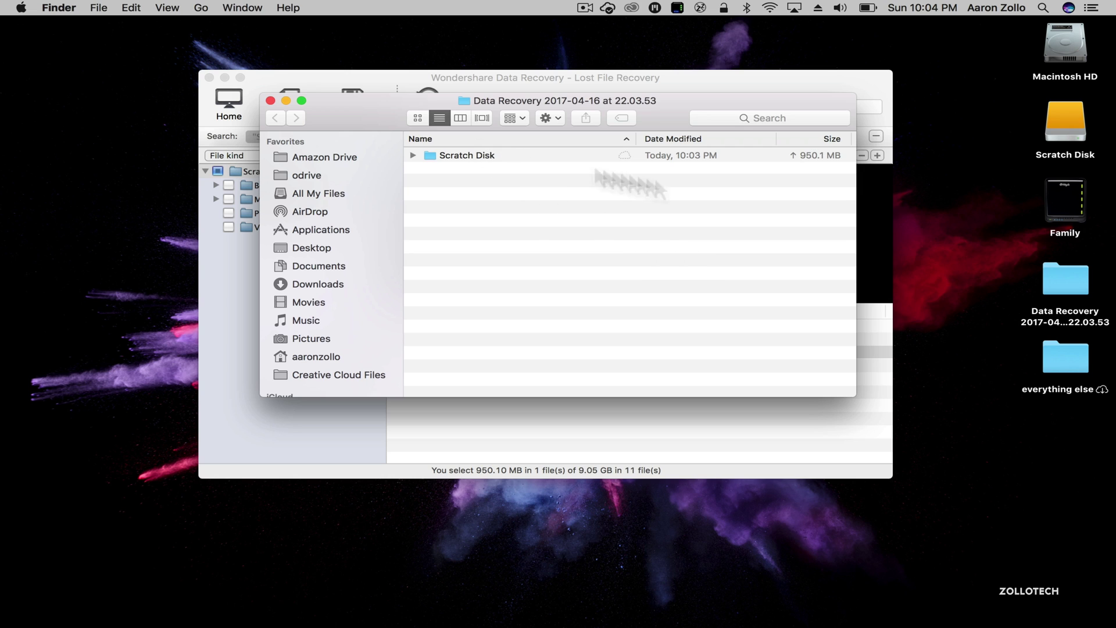
- Preview the recovered Surface Book video from the recovery folder's Scratch Disk subfolder, and close the Finder window
click(1087, 294)
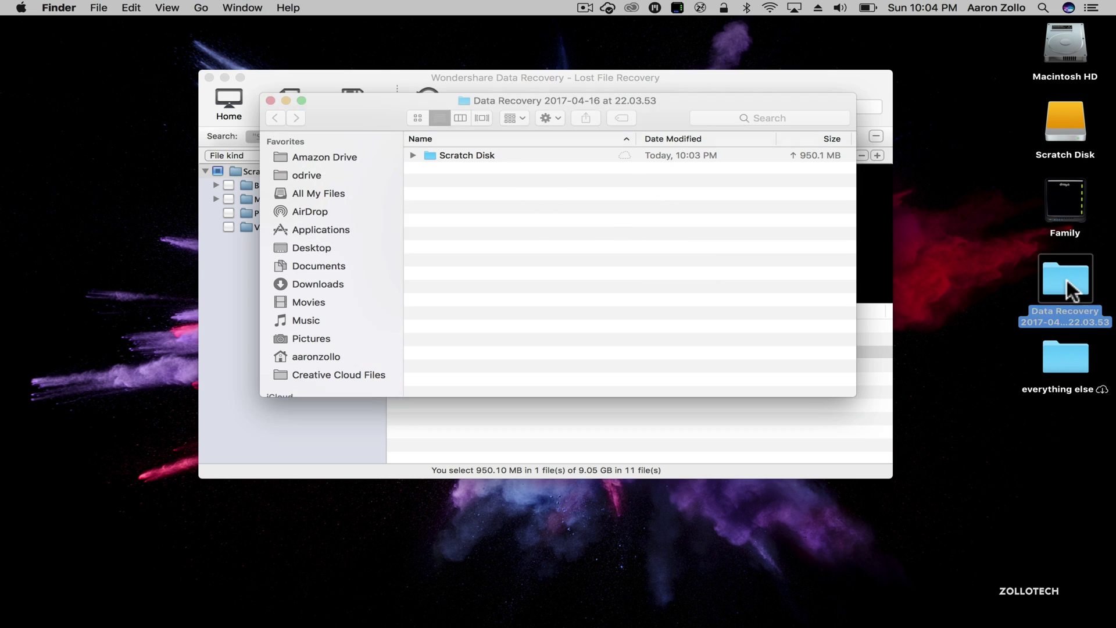
double_click(459, 151)
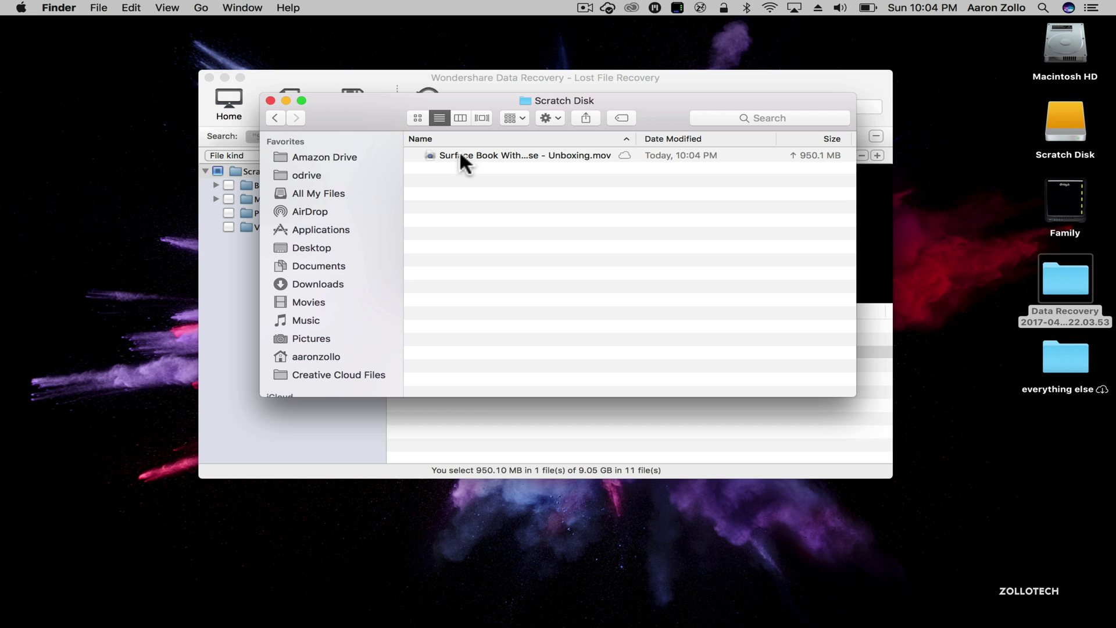
click(459, 151)
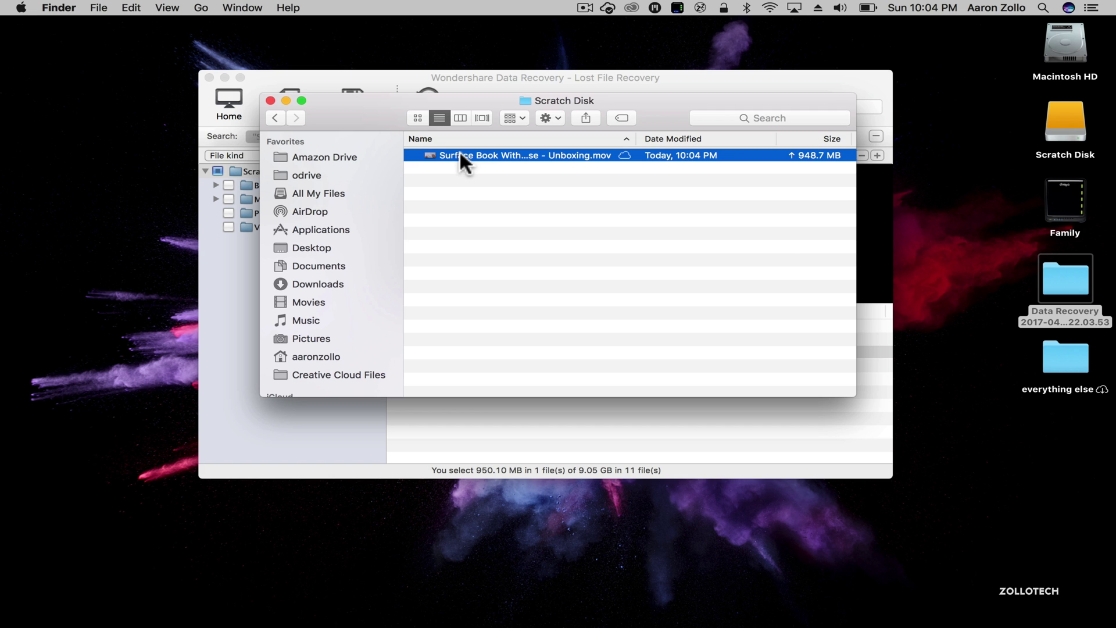
key(space)
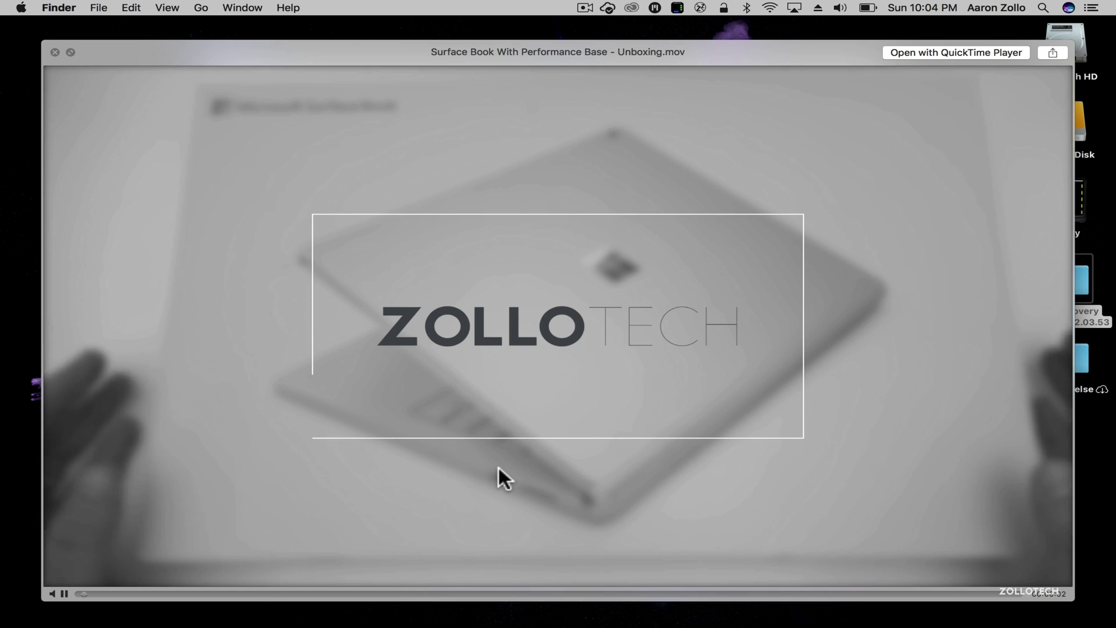
key(space)
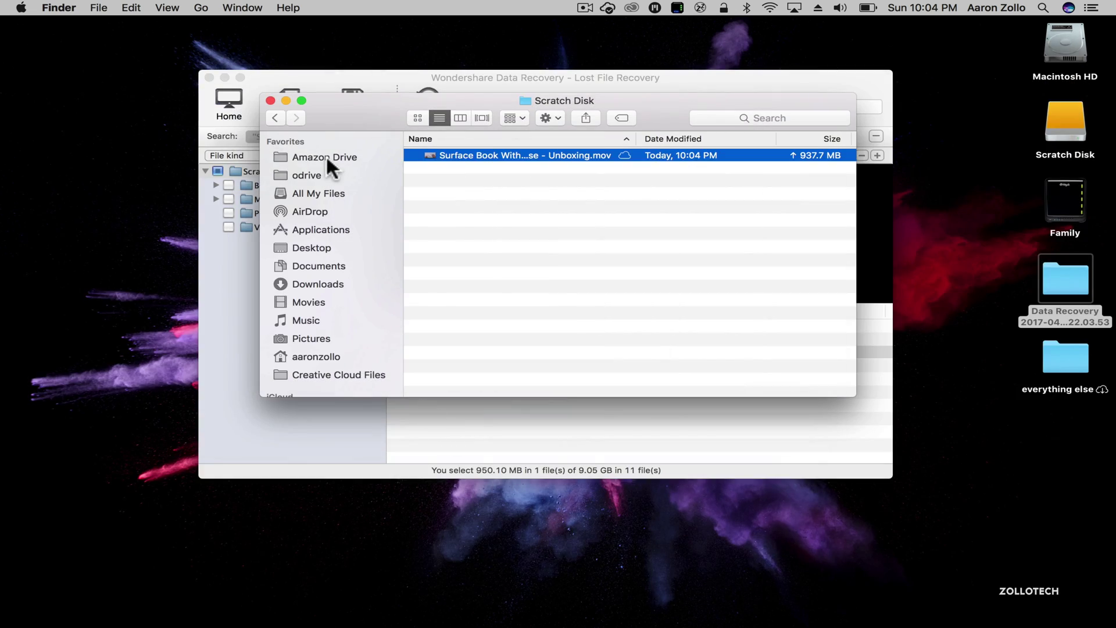
click(271, 100)
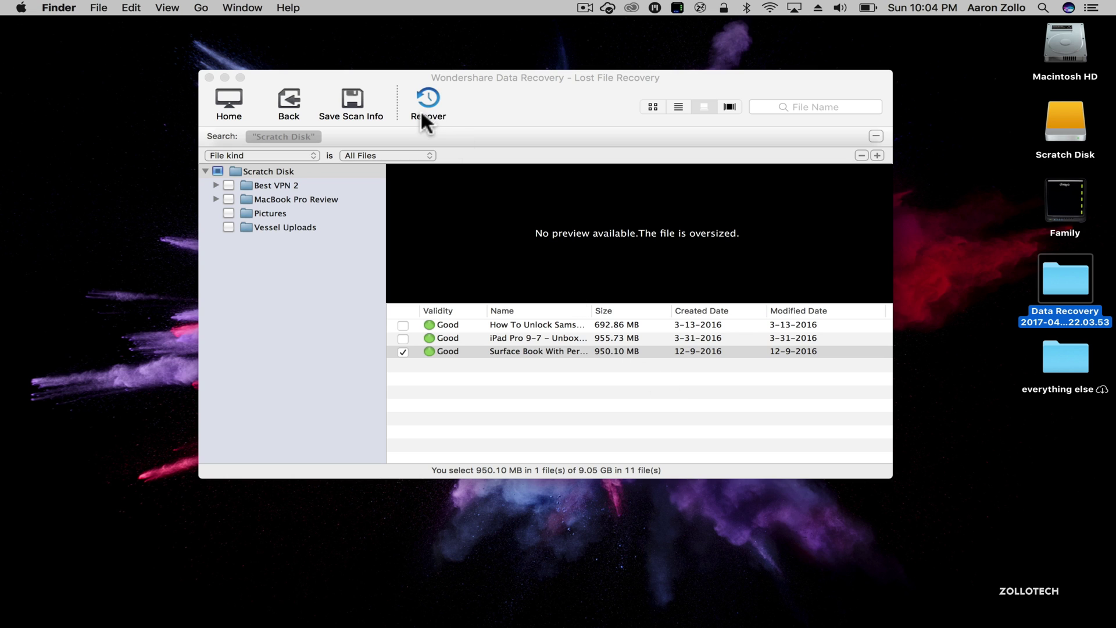
- Discard the scan results and run a Raw Recovery scan of the Scratch Disk for deleted files only
click(232, 101)
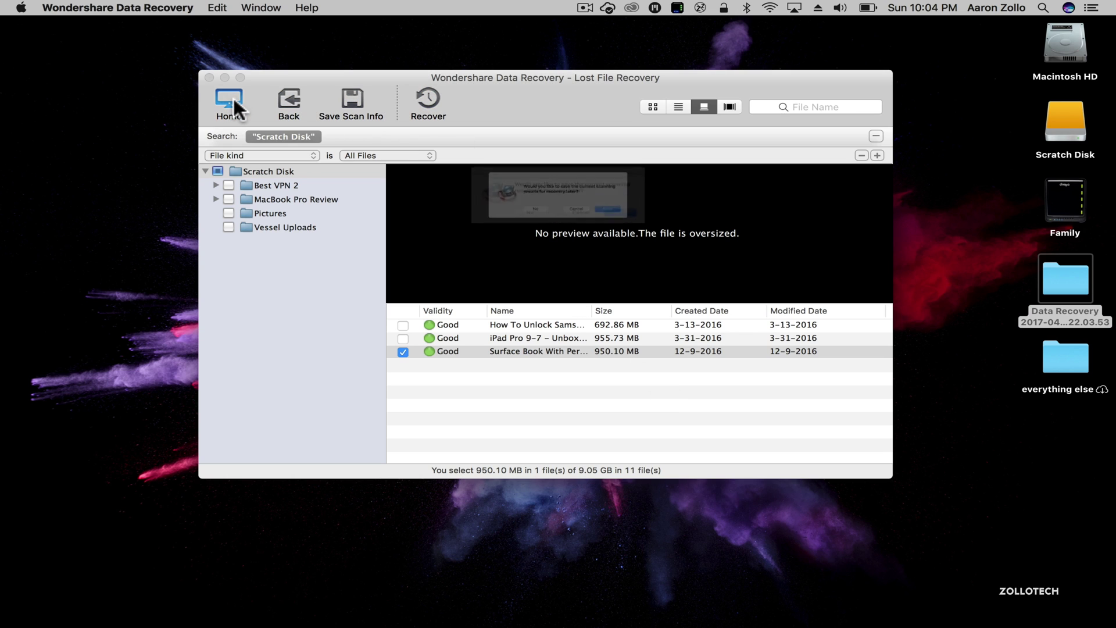
click(519, 229)
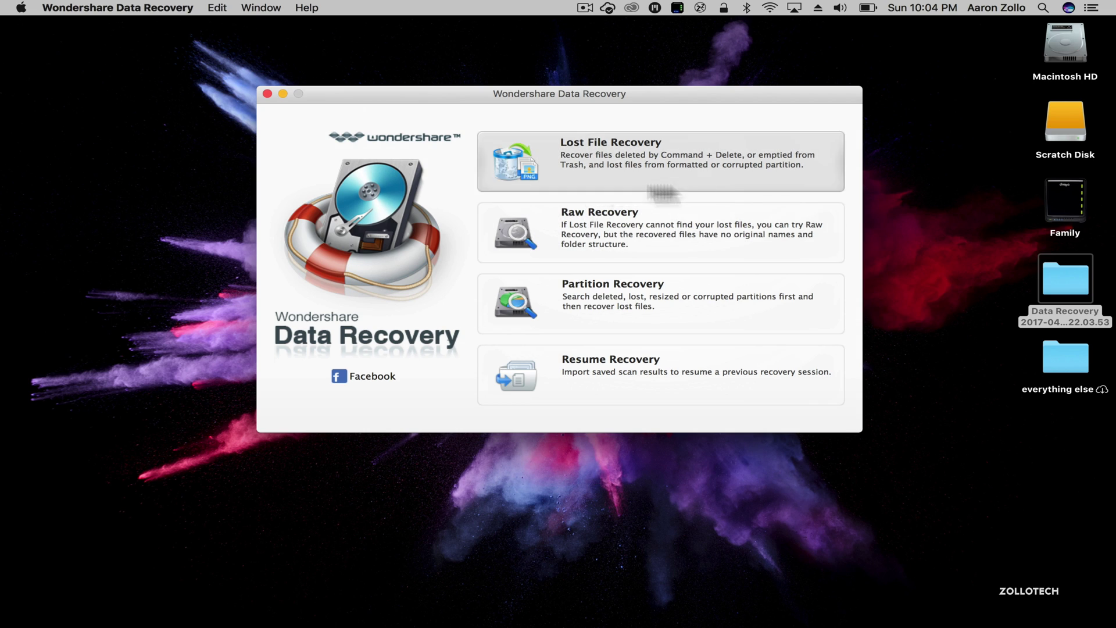
click(727, 247)
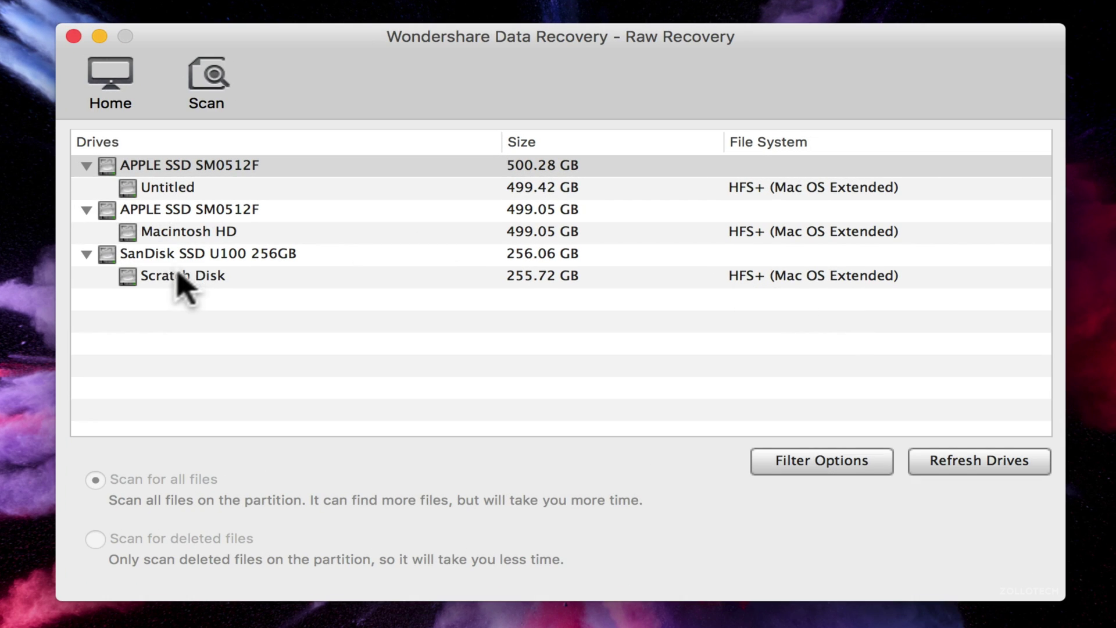
click(170, 275)
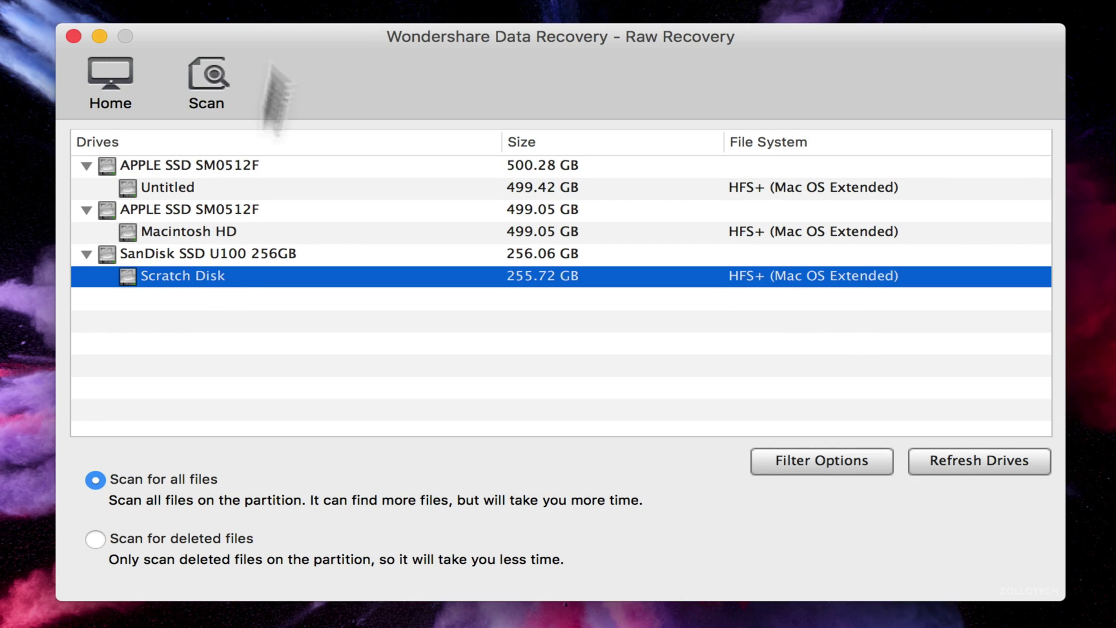
click(129, 542)
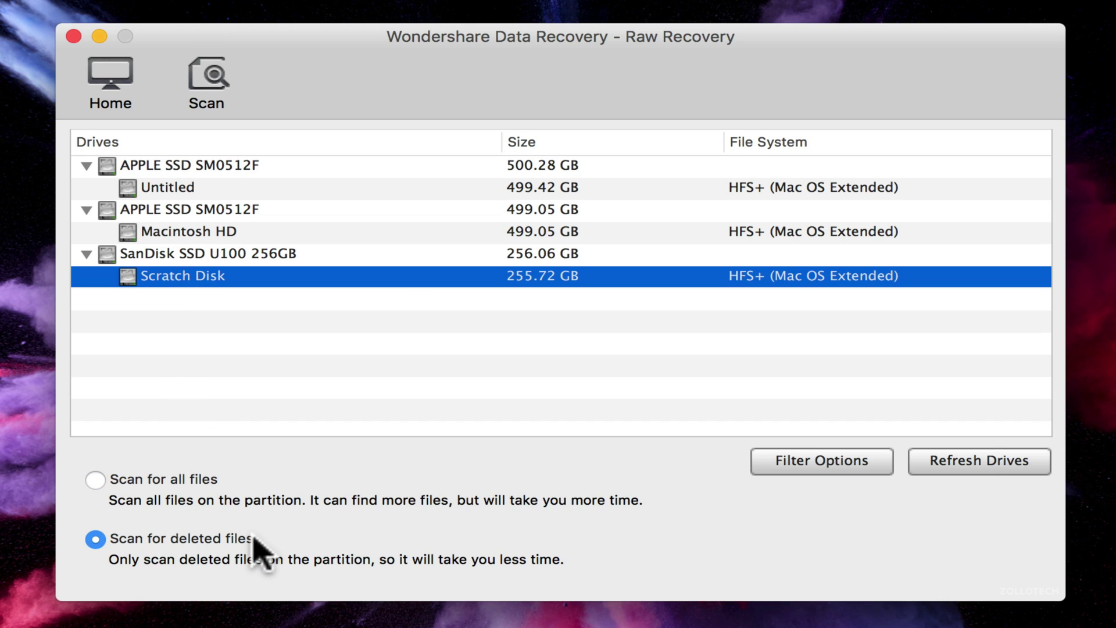
click(210, 75)
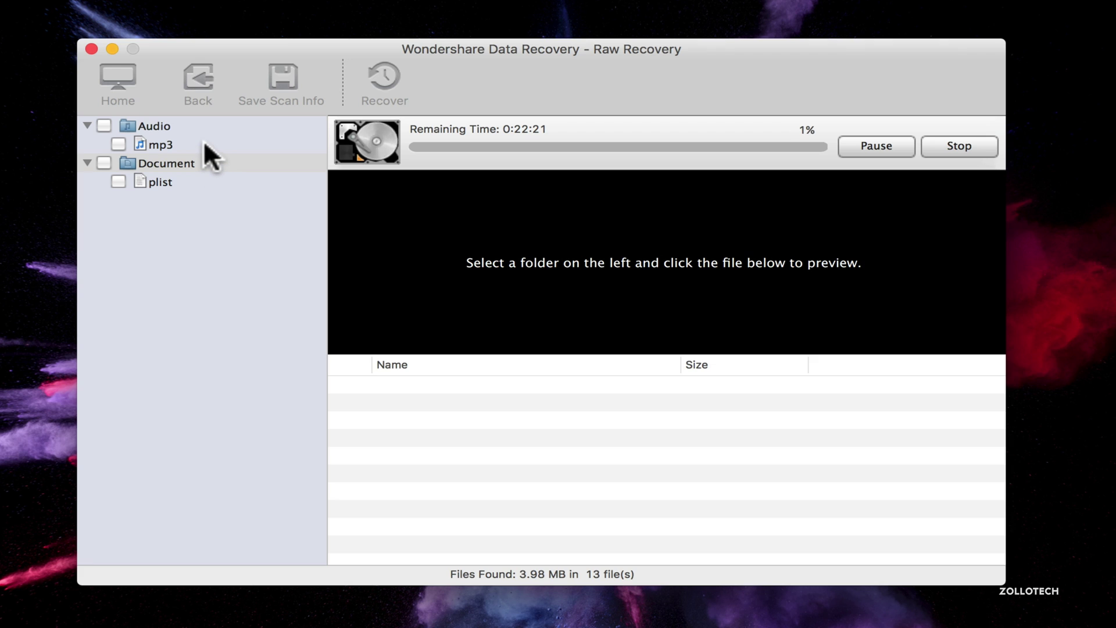
- View the mp3 files found so far and stop the raw scan
click(165, 144)
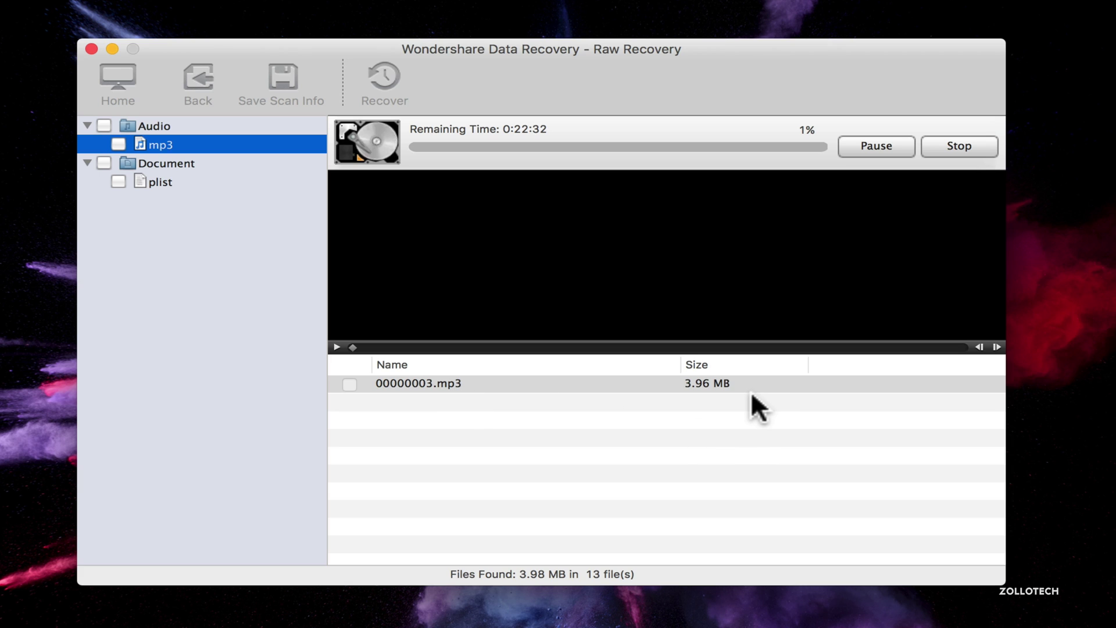
click(962, 140)
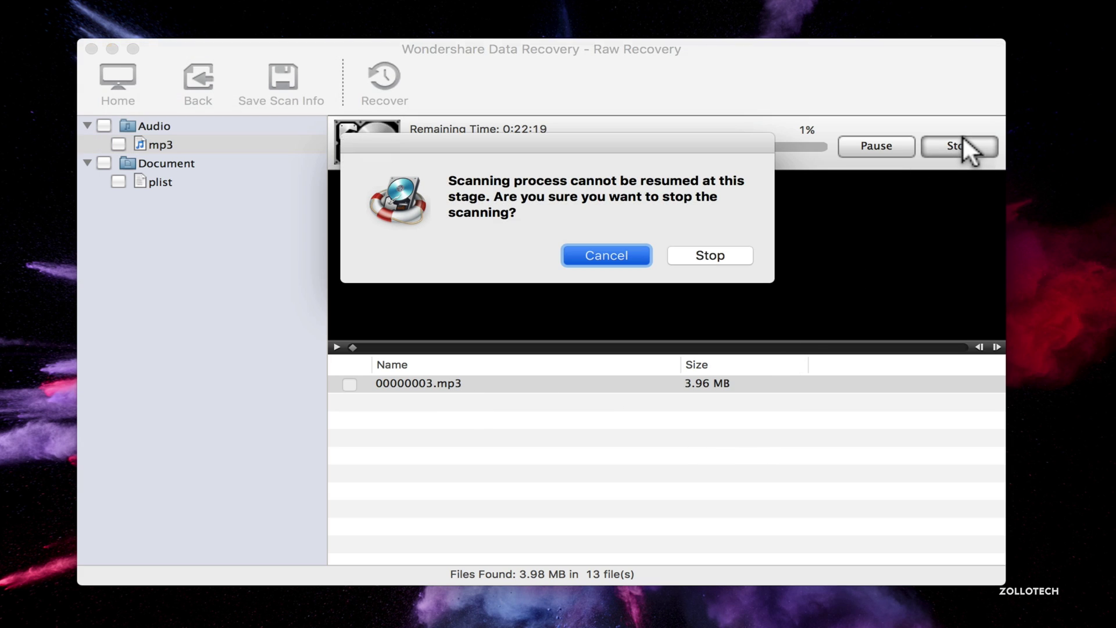
click(710, 256)
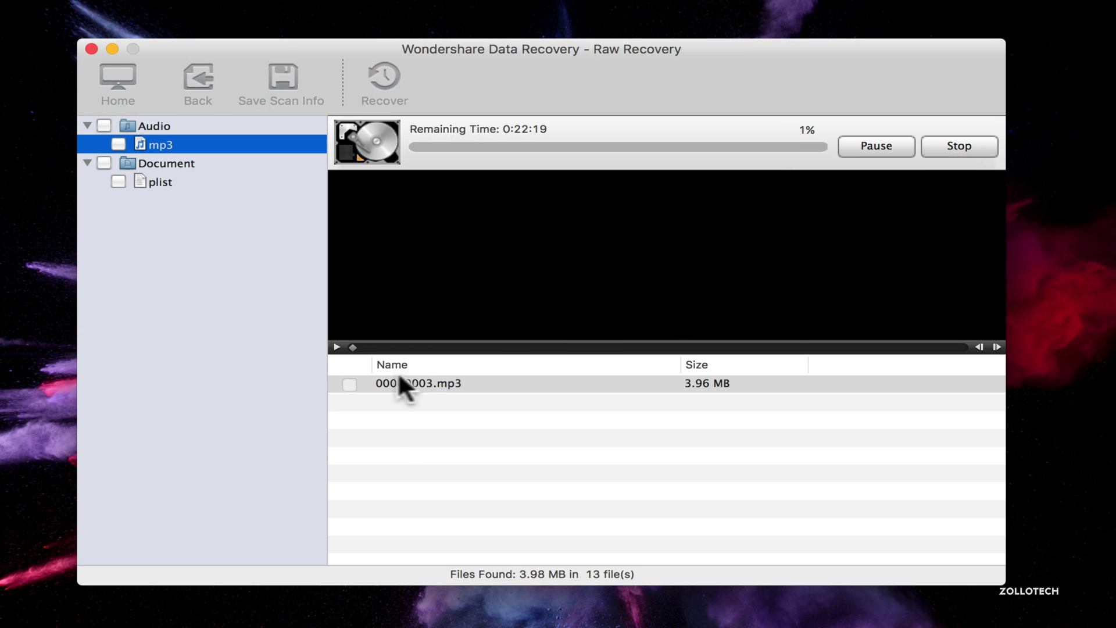
- Recover the found file 00000003.mp3 from the raw scan, saving it to the Desktop
click(349, 383)
click(349, 384)
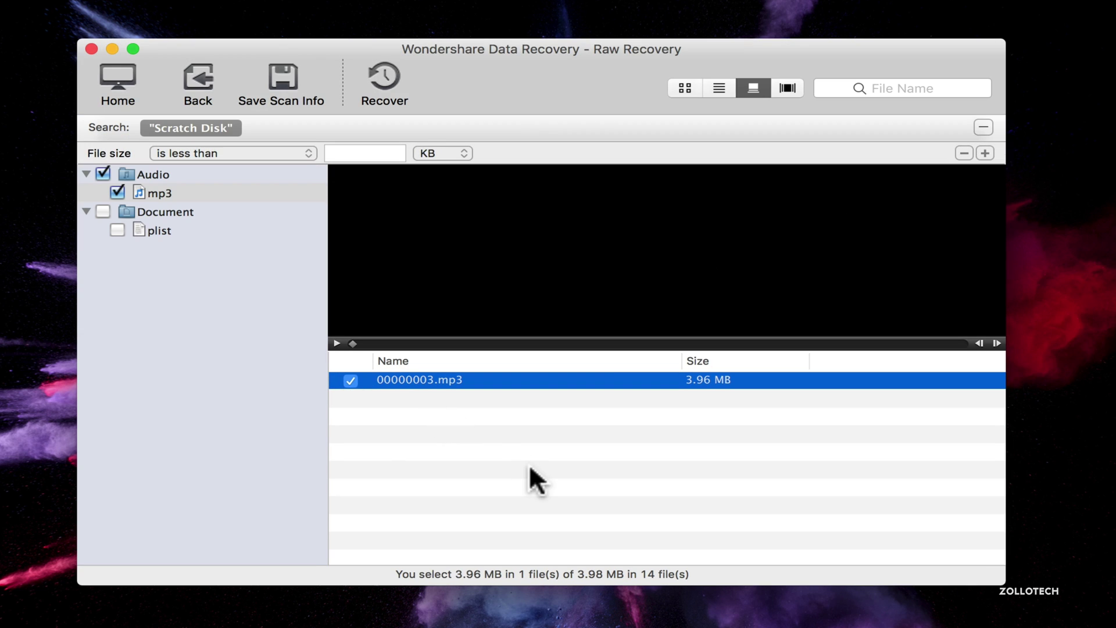
click(384, 75)
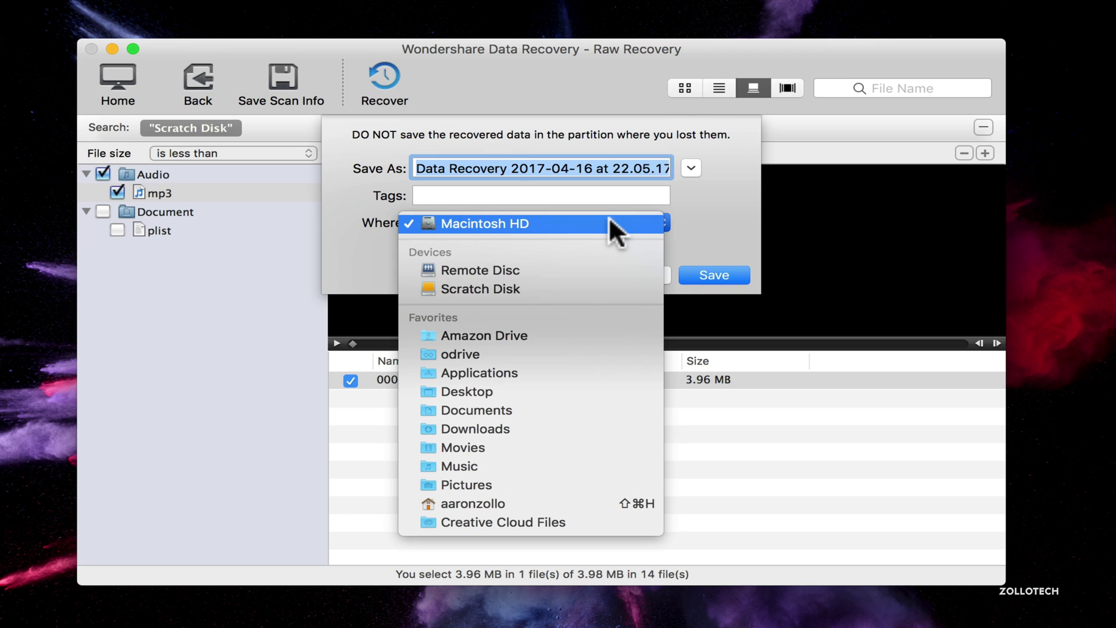
click(473, 389)
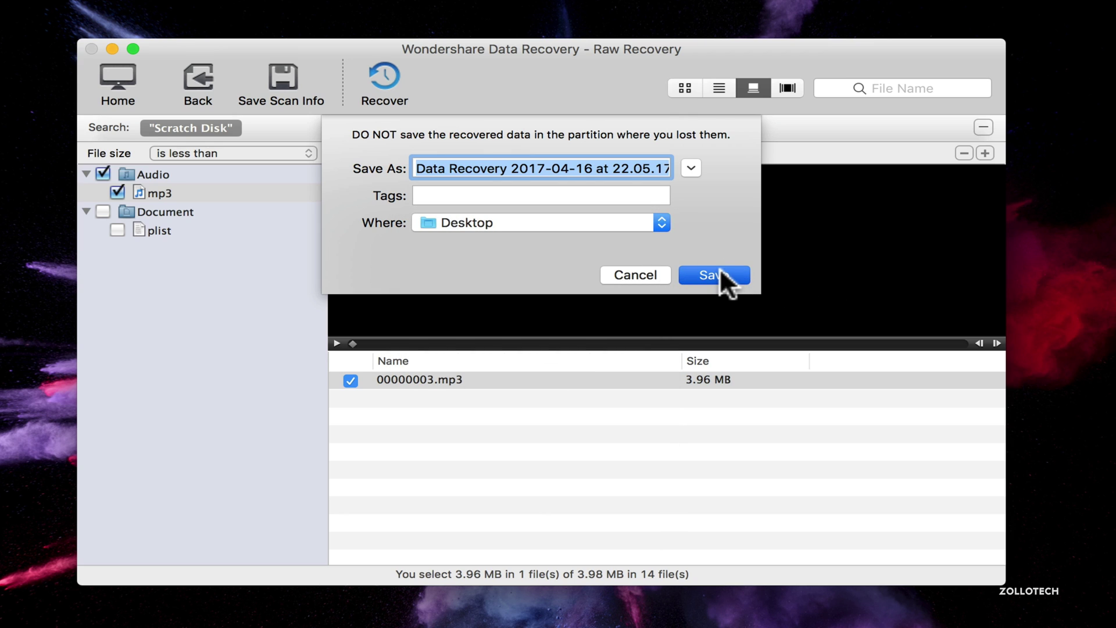
click(720, 273)
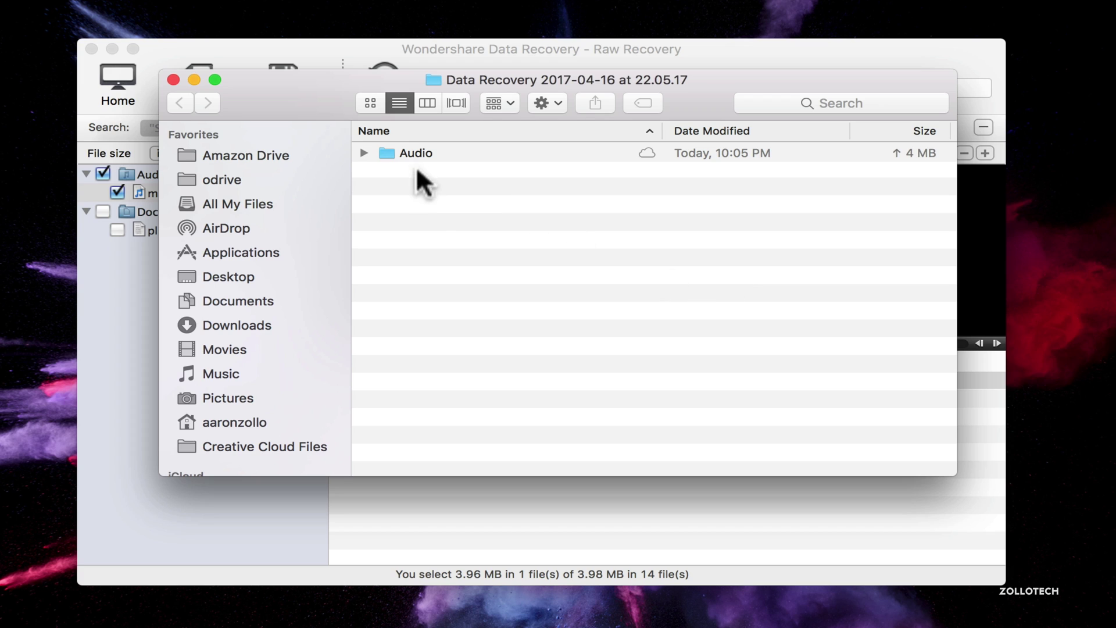
- Preview the recovered 00000003.mp3 from the recovery folder's Audio/mp3 subfolder, and close the preview and Finder window
double_click(417, 148)
double_click(417, 148)
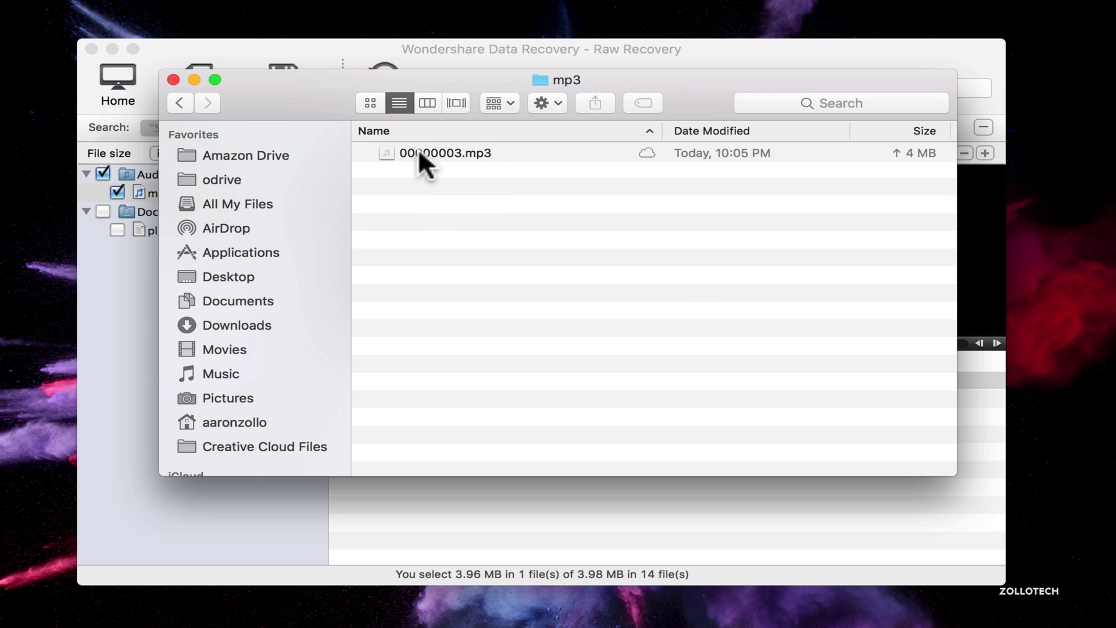
click(417, 153)
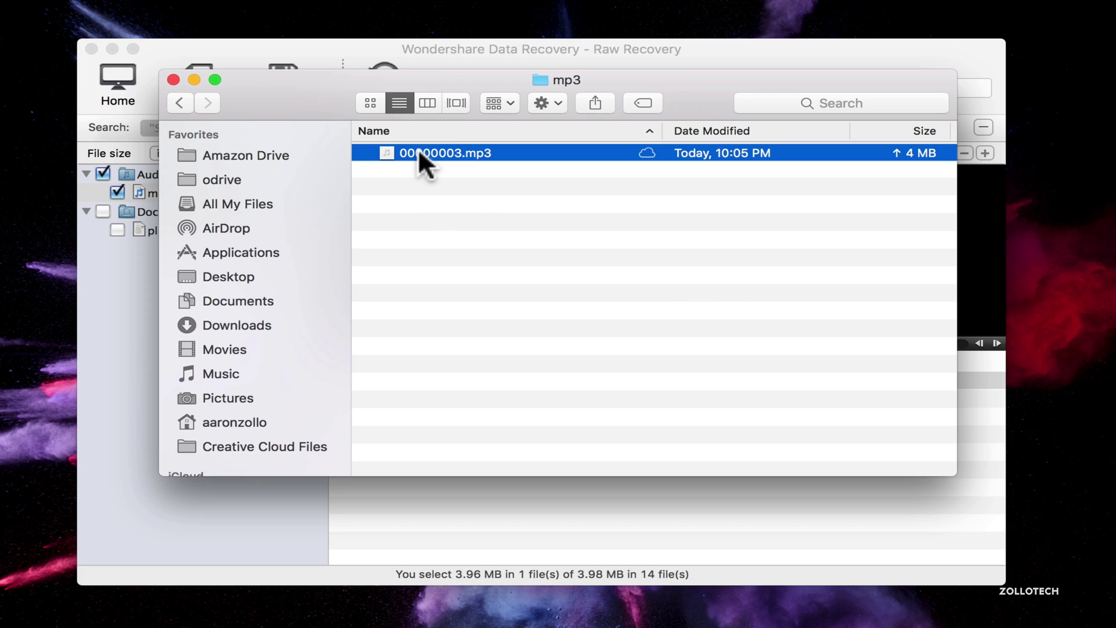
key(space)
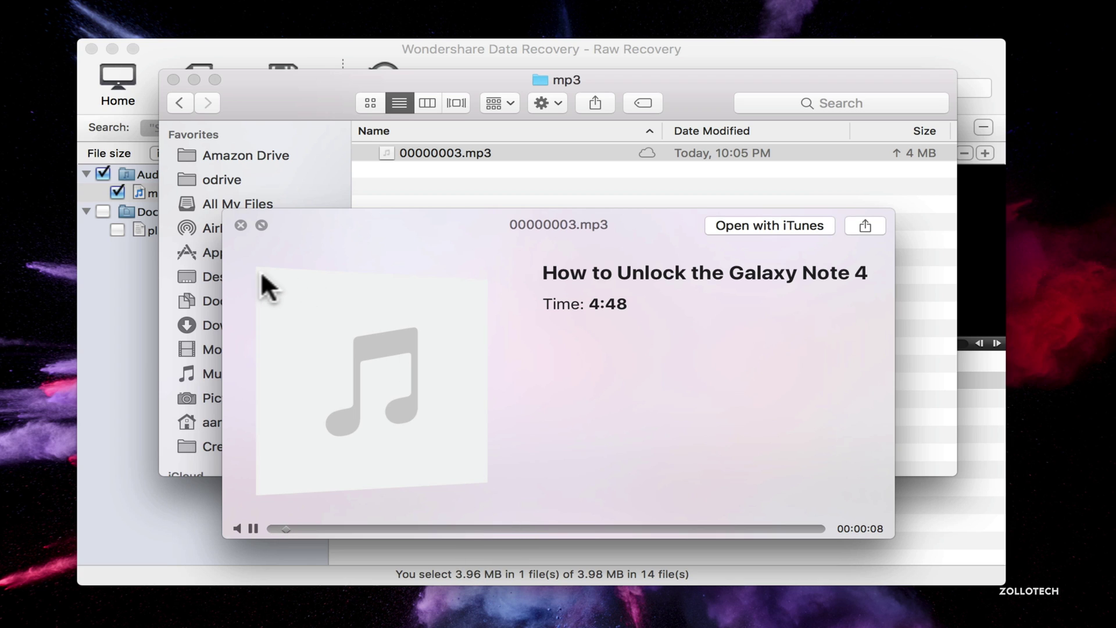
click(240, 225)
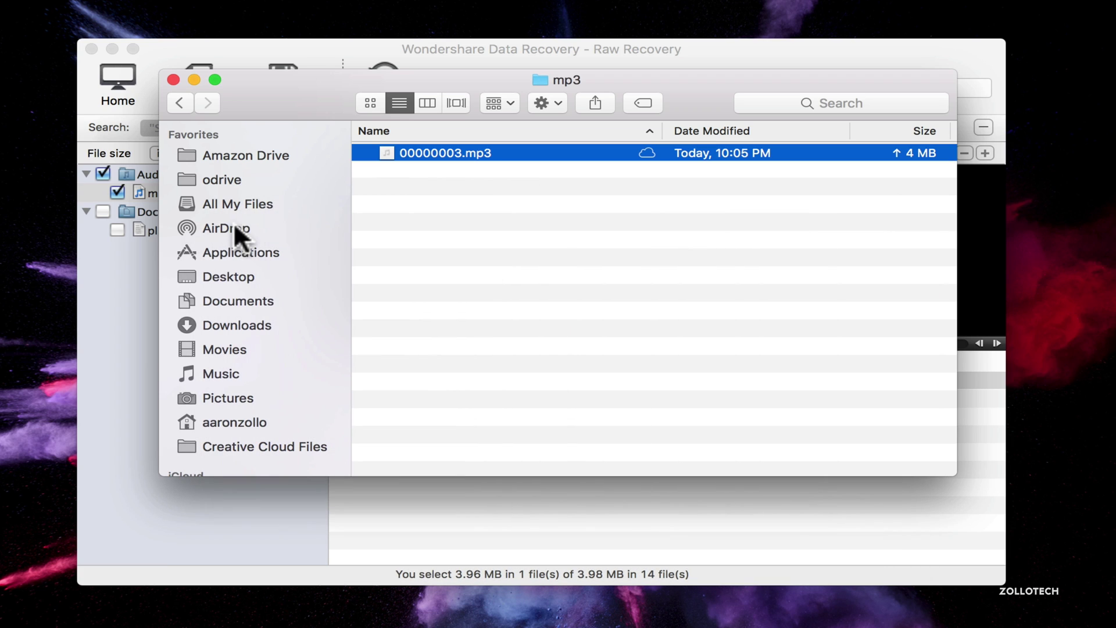
click(173, 80)
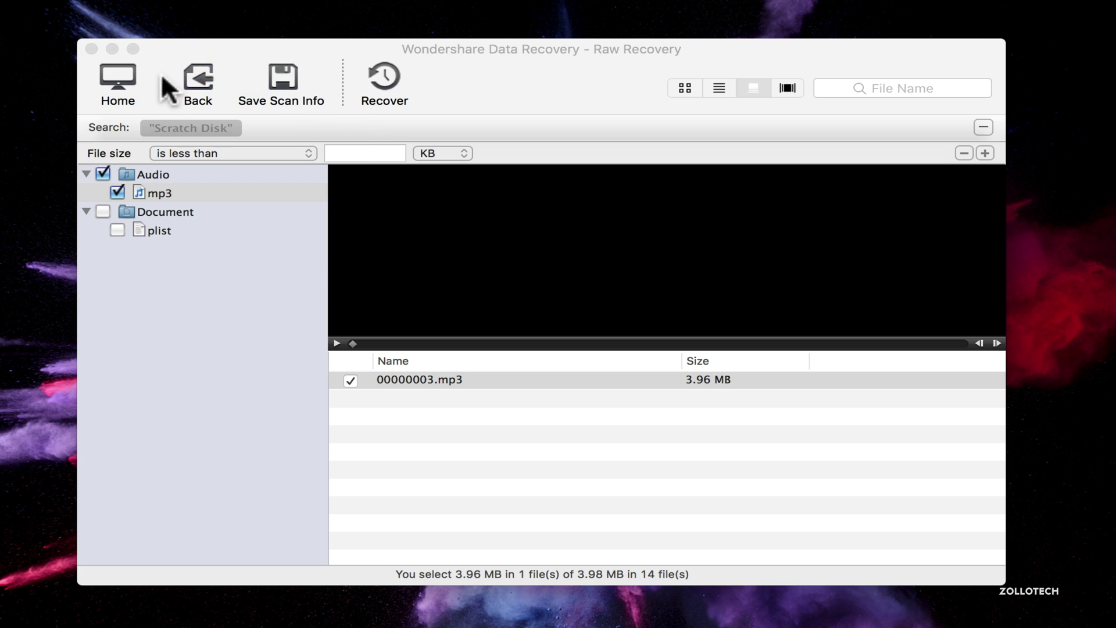
- Discard the raw scan results and run a Partition Recovery quick search on the SanDisk SSD U100 256GB drive
click(124, 81)
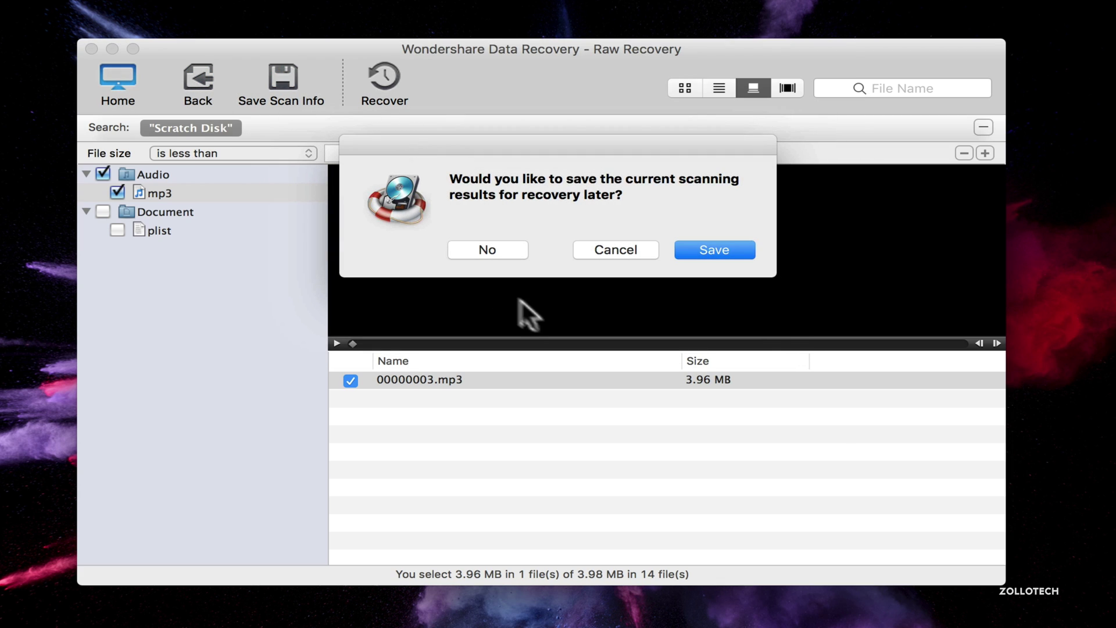
click(499, 250)
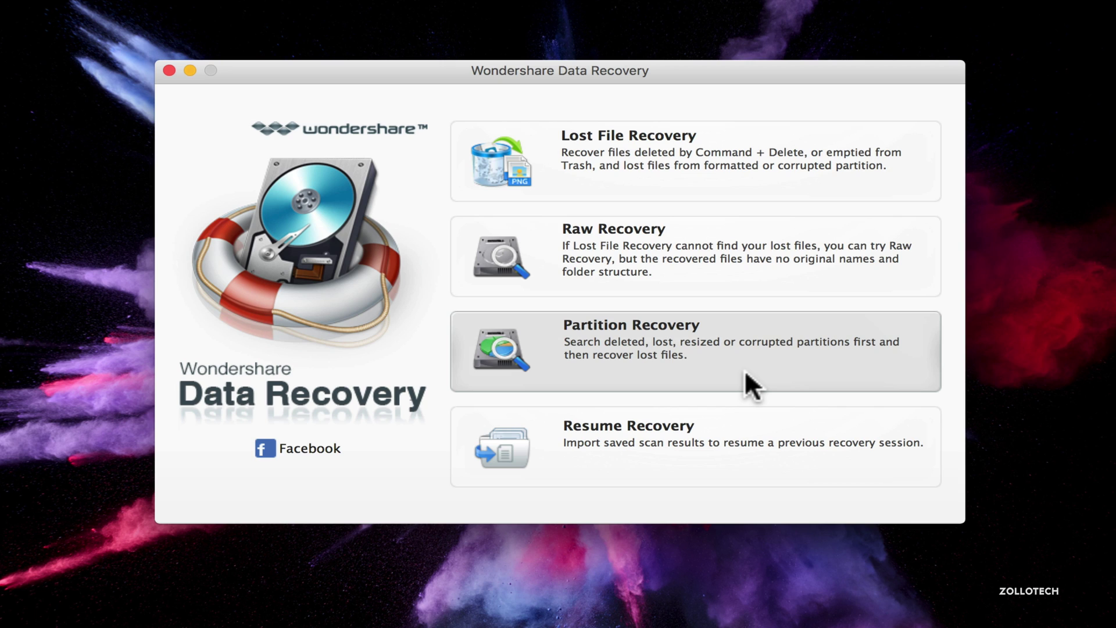
click(746, 373)
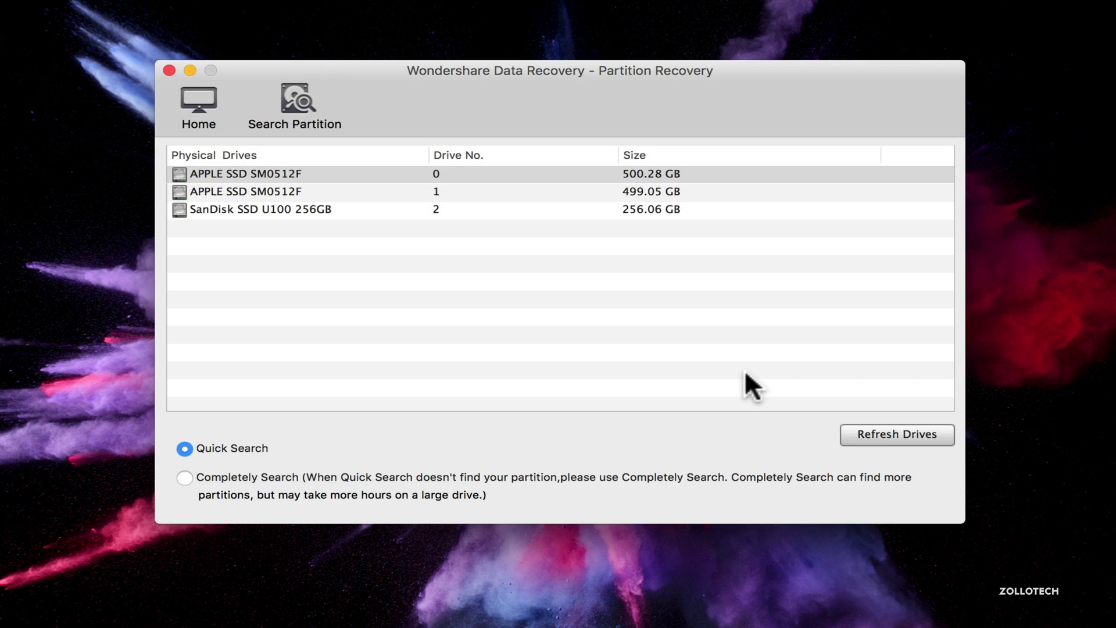
click(315, 204)
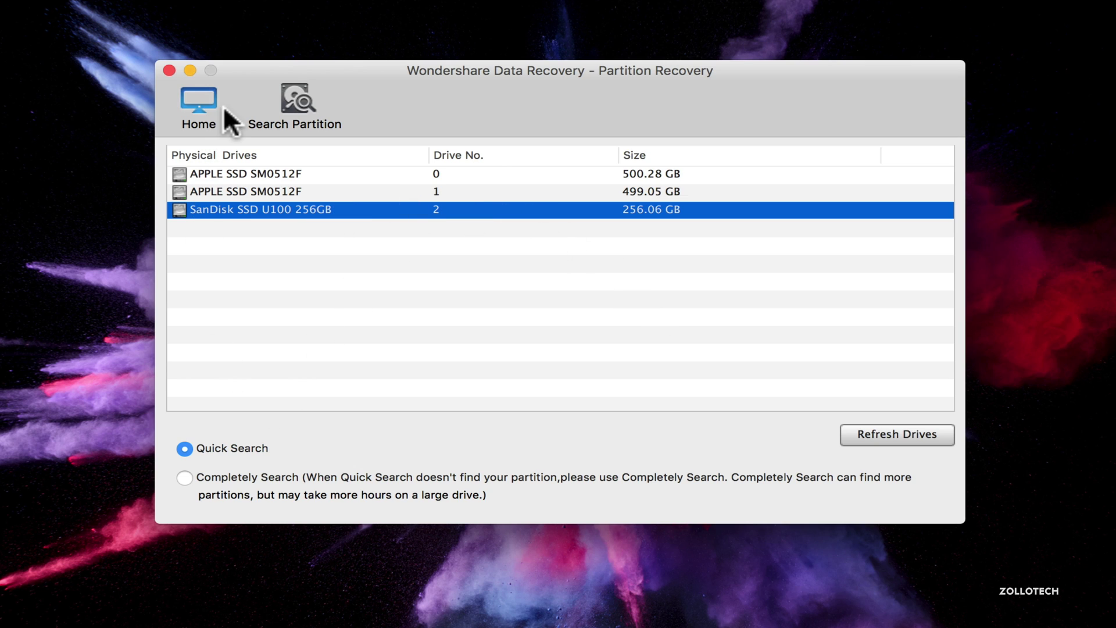
click(306, 103)
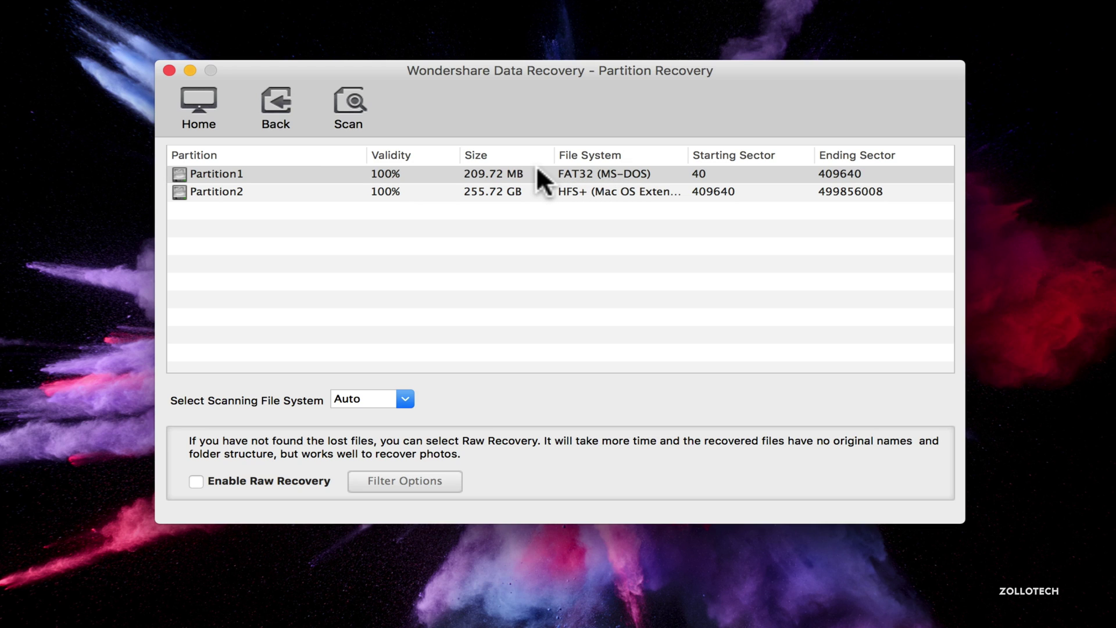
- Choose Partition2 for scanning, enable Raw Recovery for it and open the filter options
click(544, 193)
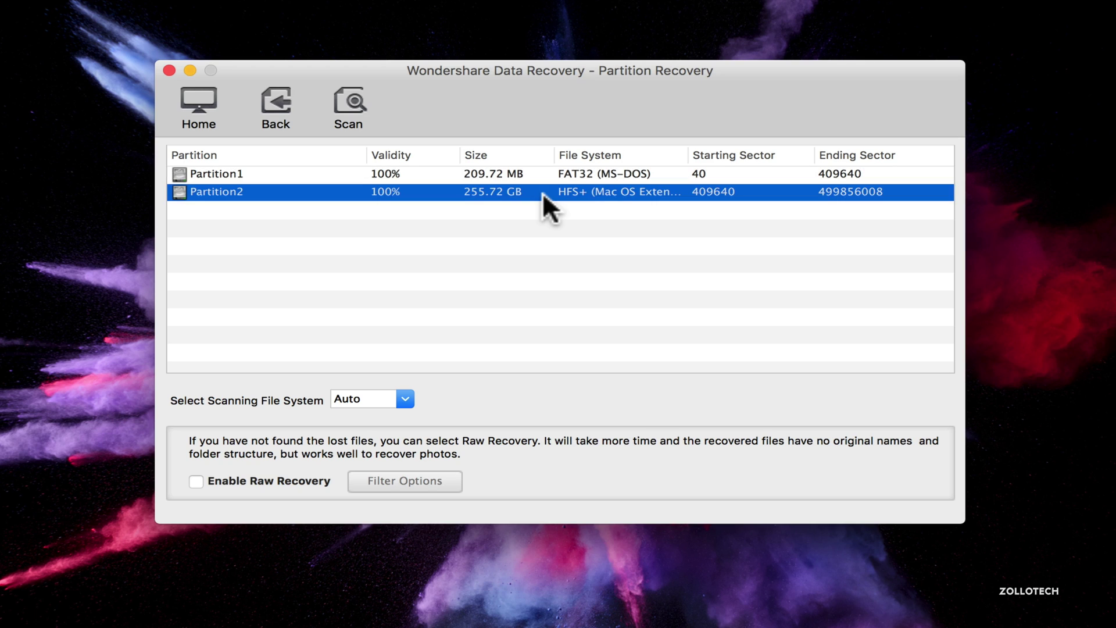
click(196, 481)
click(390, 481)
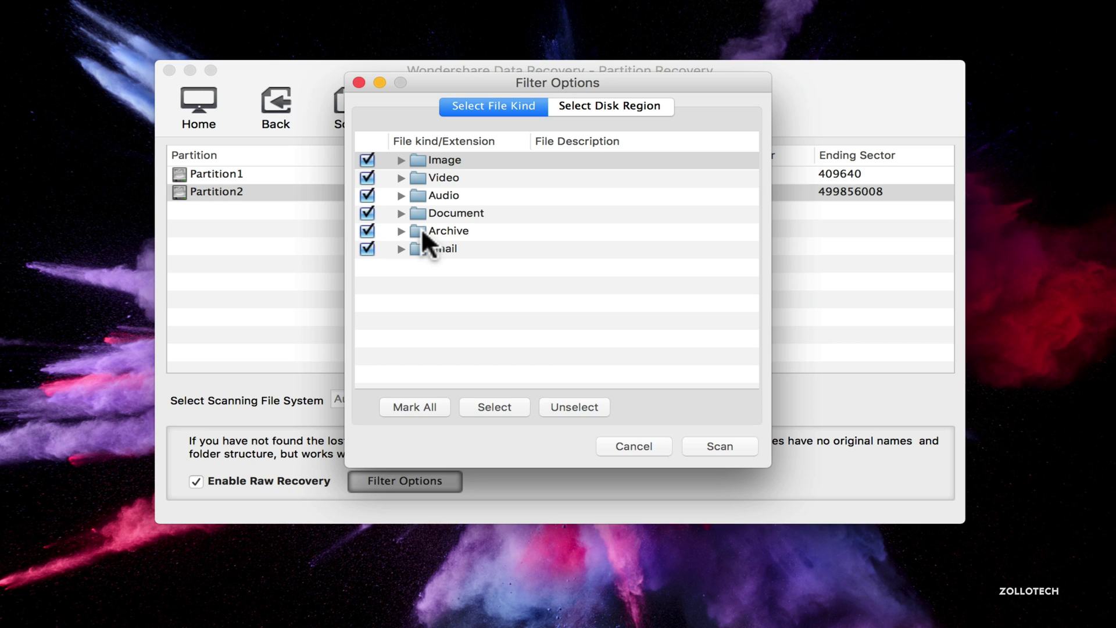
- Exclude Email, Archive, Document, Audio and Image so only Video remains, and start scanning Partition2's full disk region
click(447, 249)
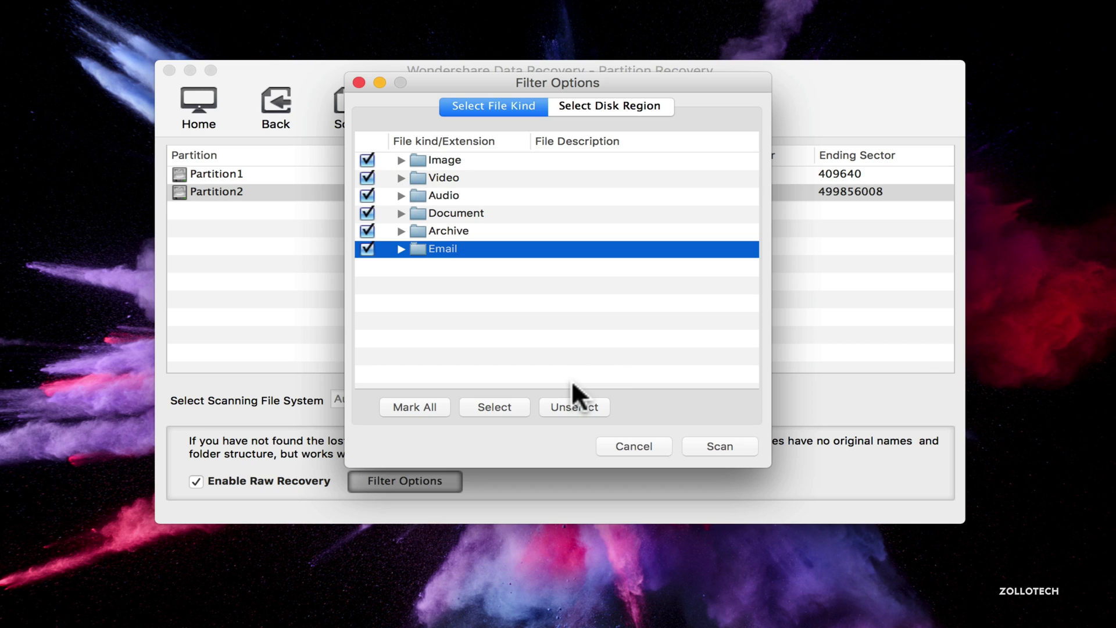
click(565, 407)
click(381, 231)
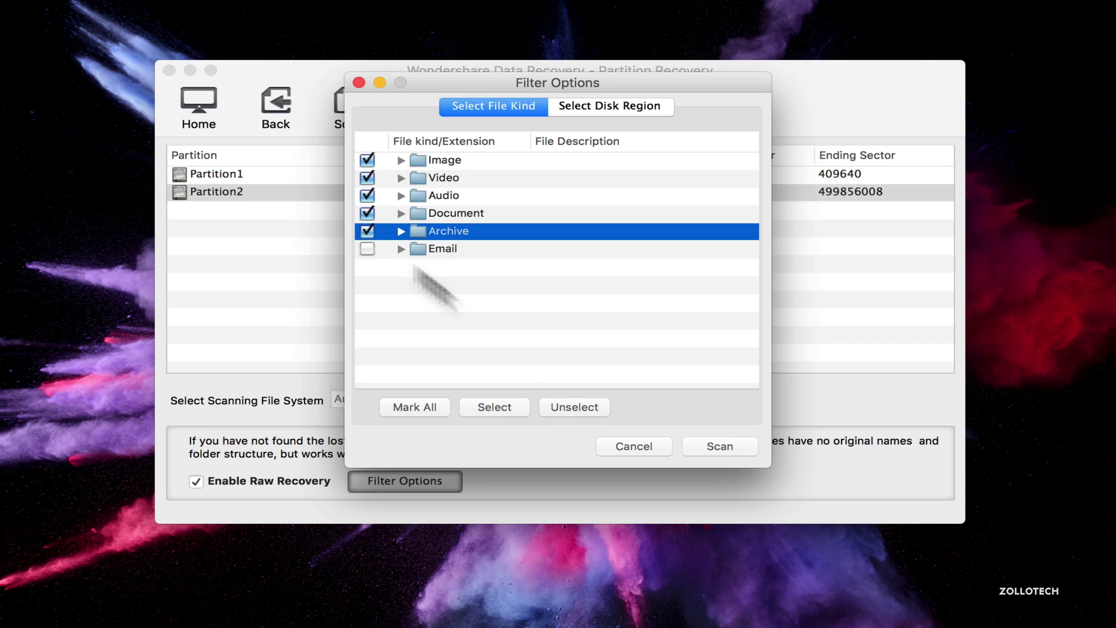
click(577, 404)
click(384, 213)
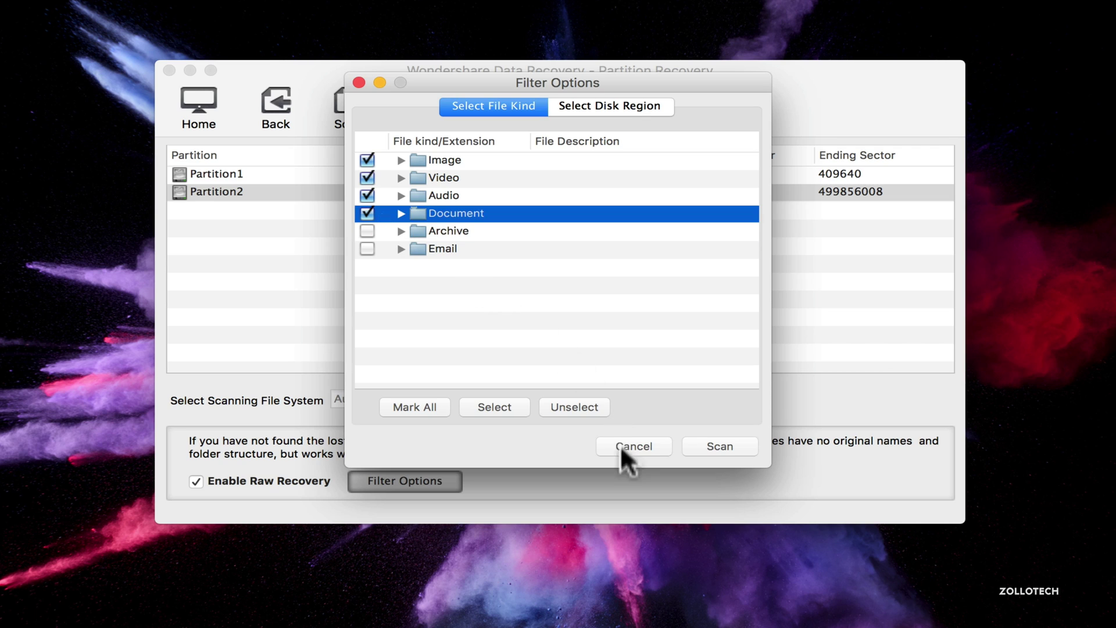
click(573, 407)
click(380, 195)
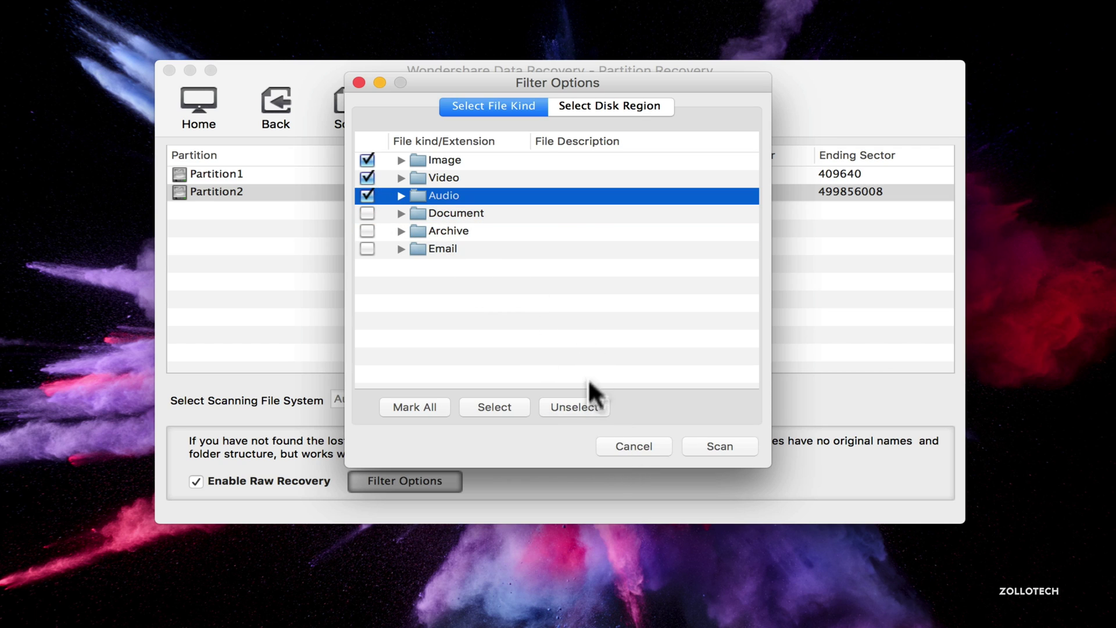
click(580, 407)
click(391, 160)
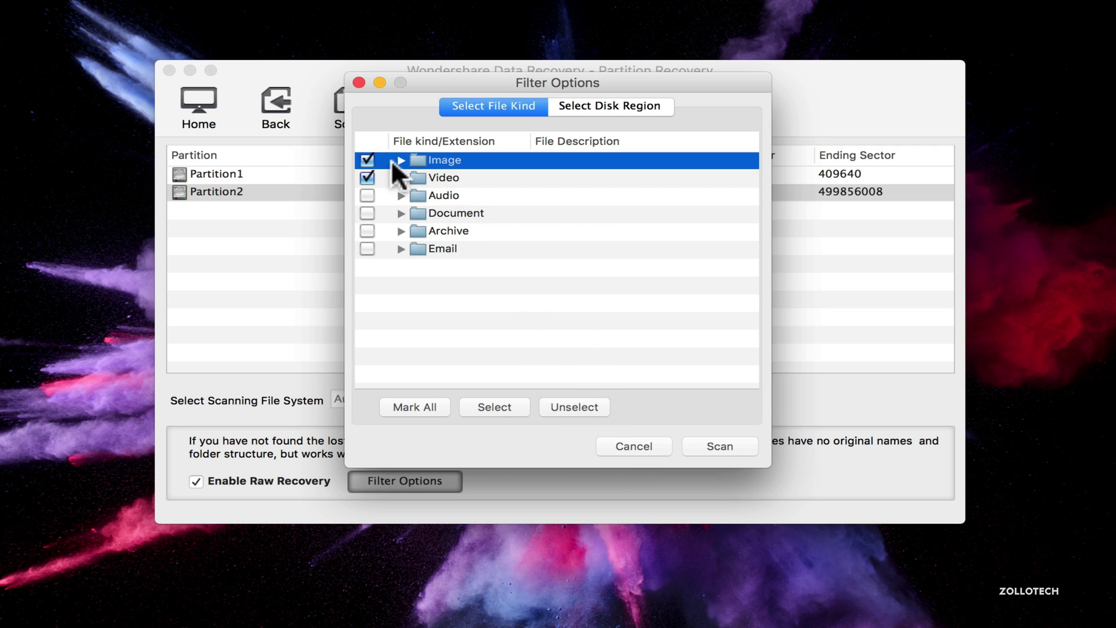
click(588, 410)
click(639, 103)
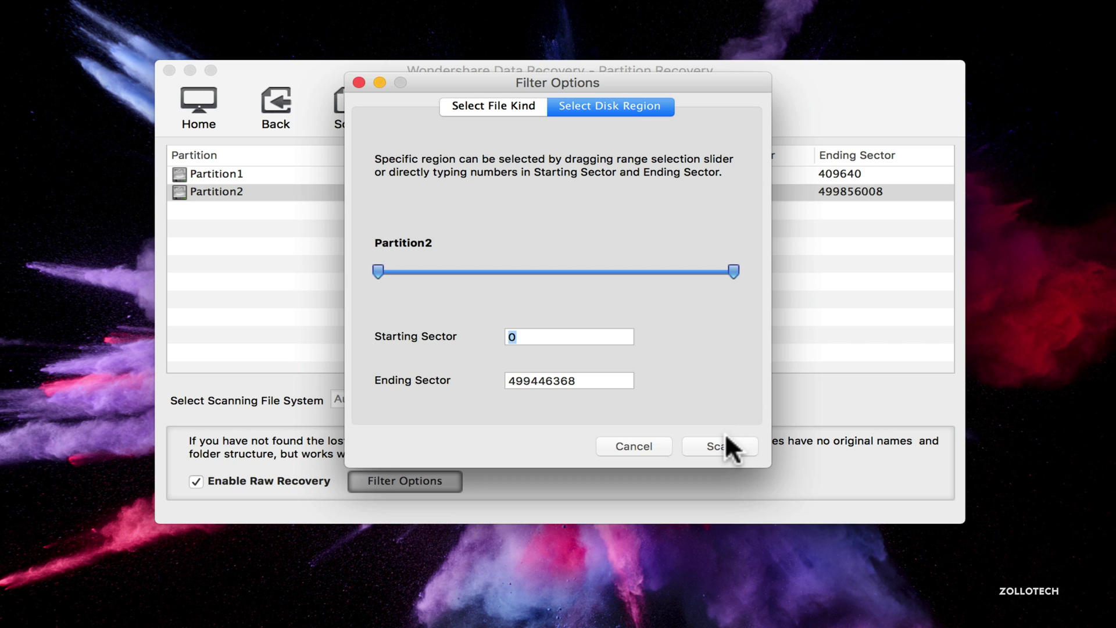
click(714, 446)
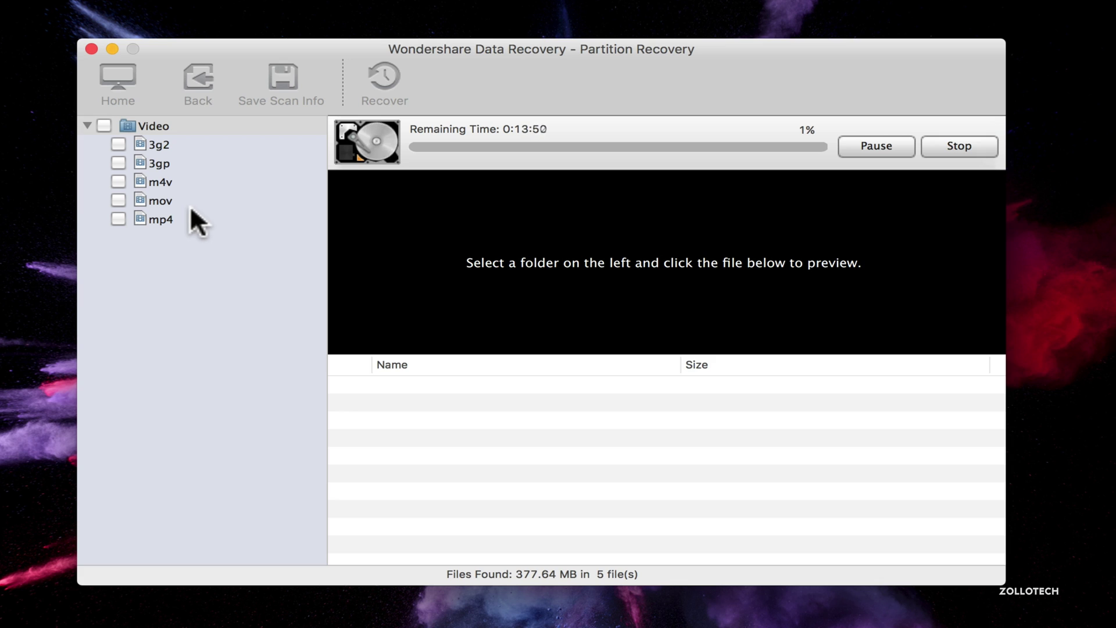
- View the mov and mp4 files found so far and stop the partition scan
click(170, 201)
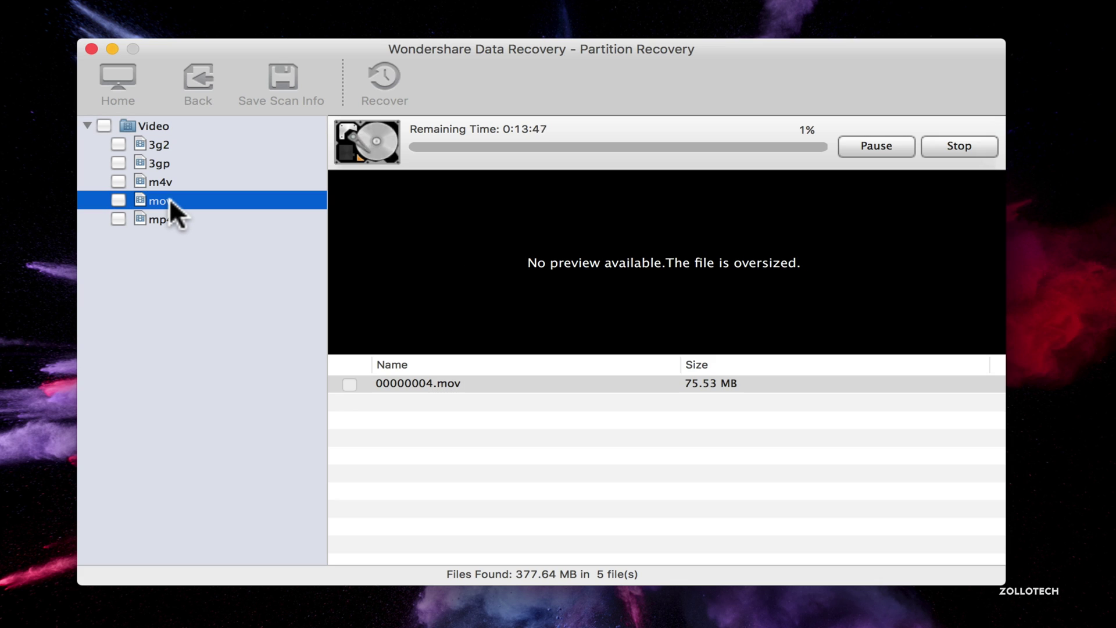
click(170, 221)
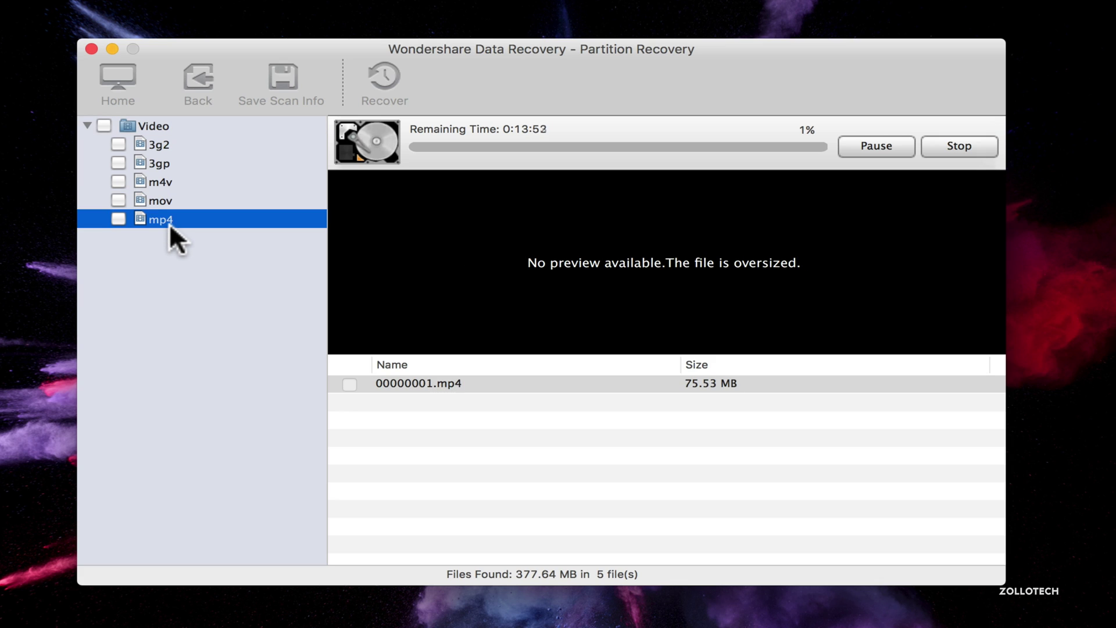
click(944, 146)
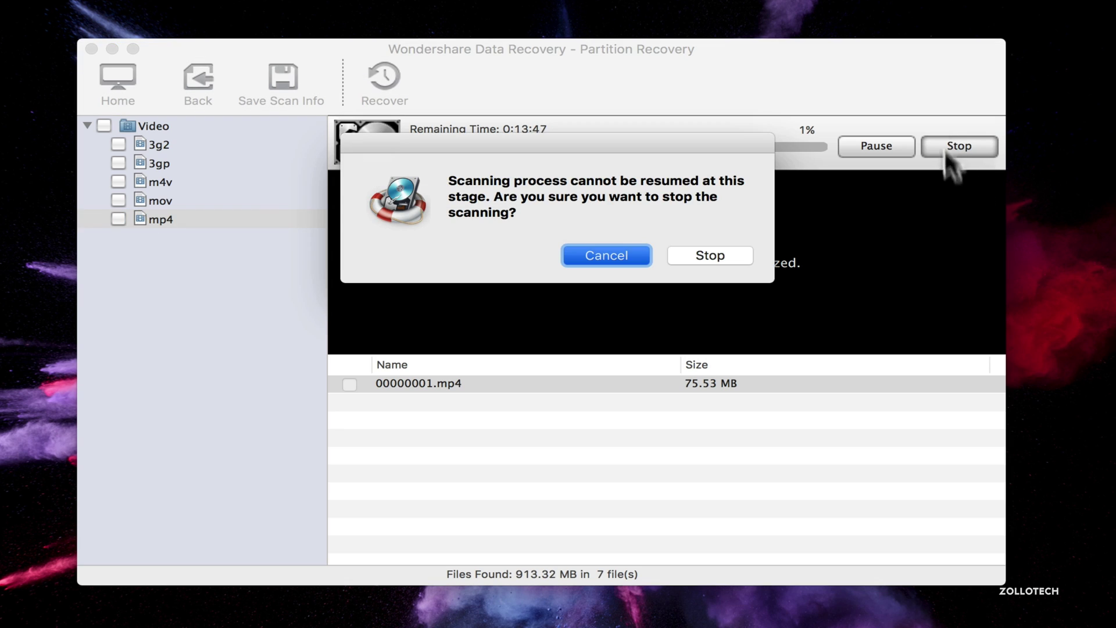
click(710, 255)
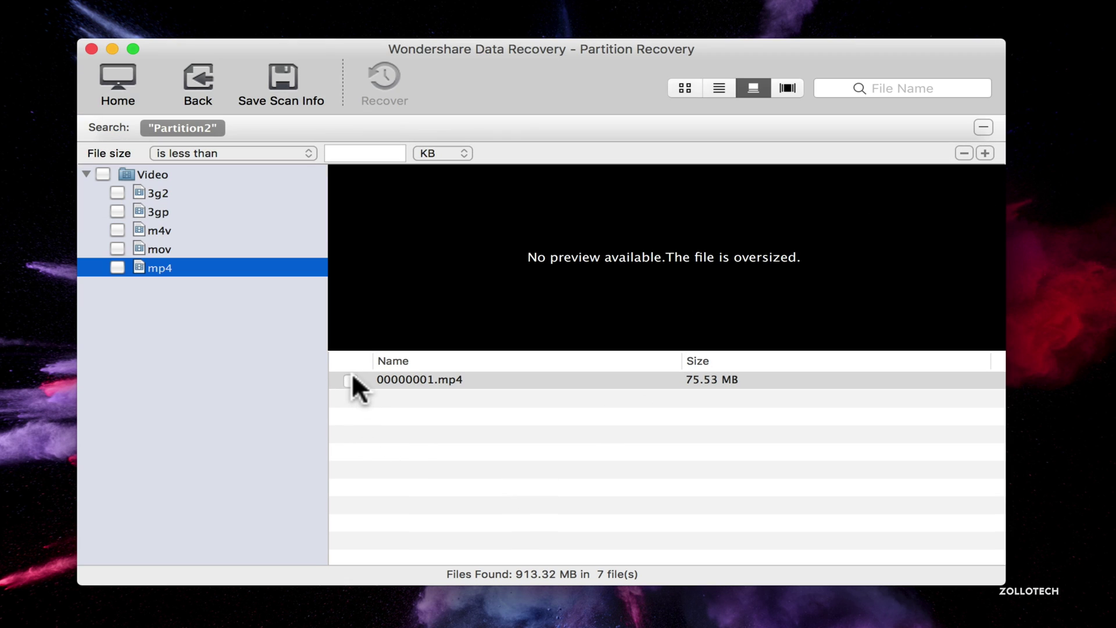
- Recover 00000001.mp4, 00000004.mov and 00000006.mov from Partition2, saving them to the Desktop
click(349, 381)
click(349, 380)
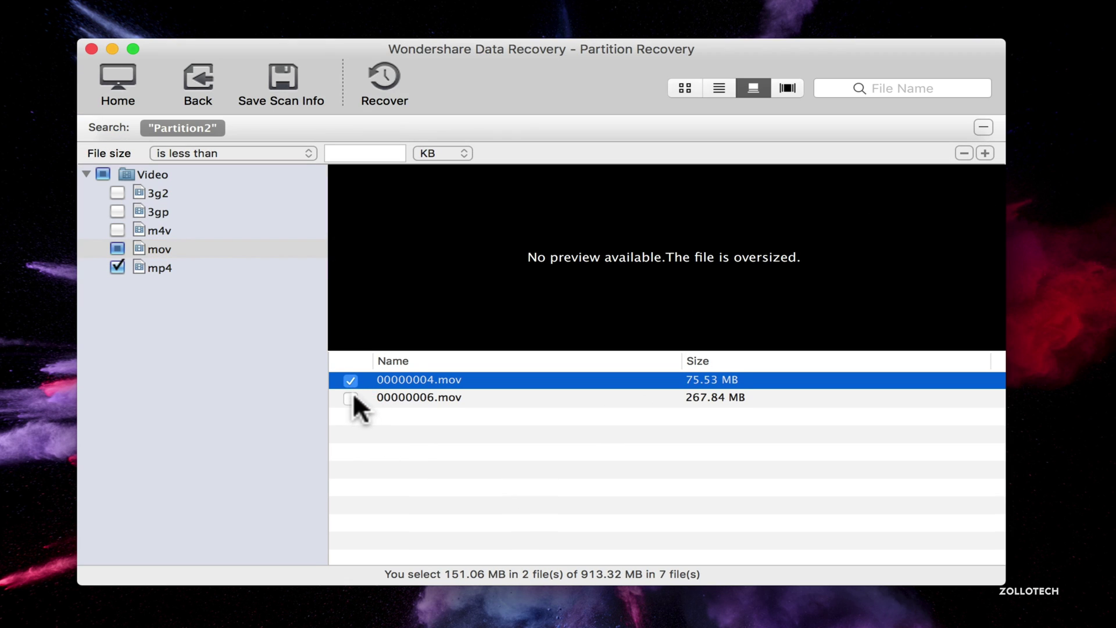
click(350, 399)
click(380, 87)
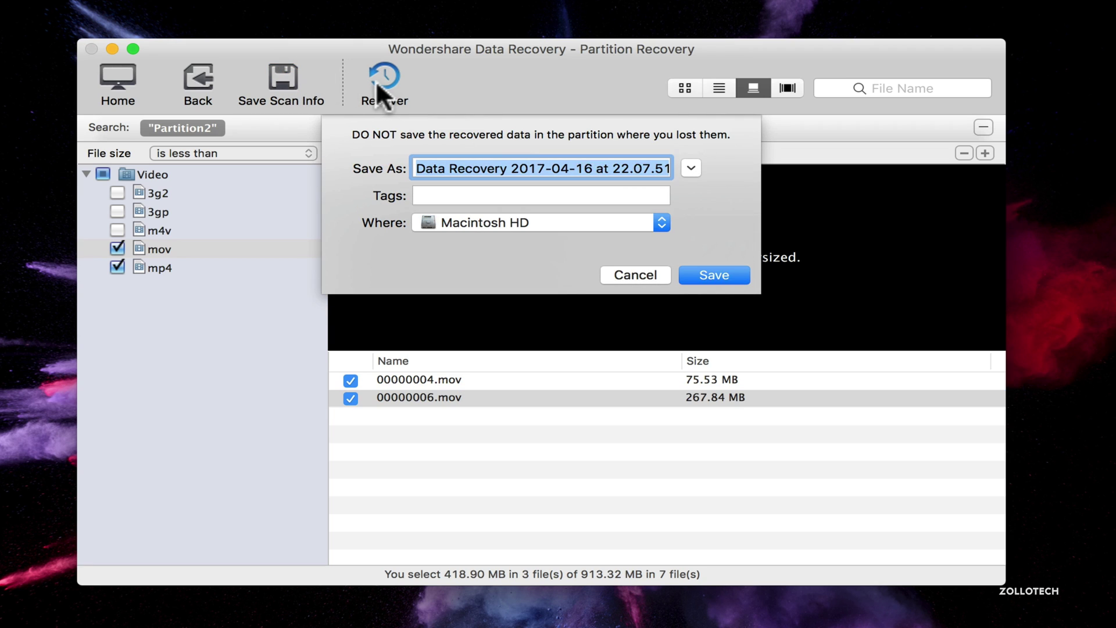
click(622, 221)
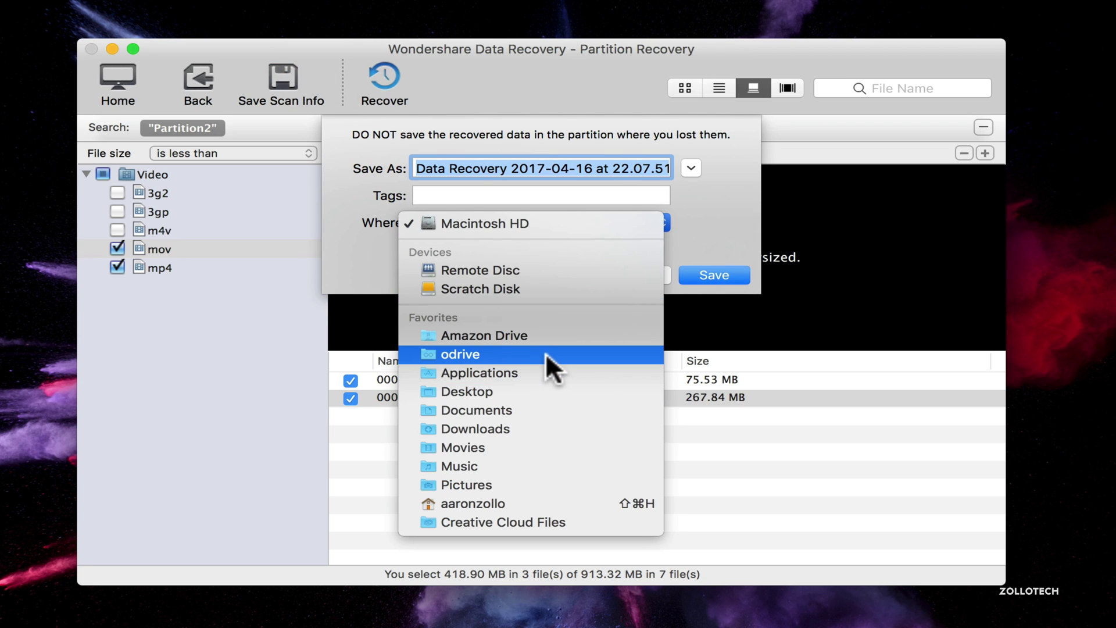
click(526, 390)
click(734, 273)
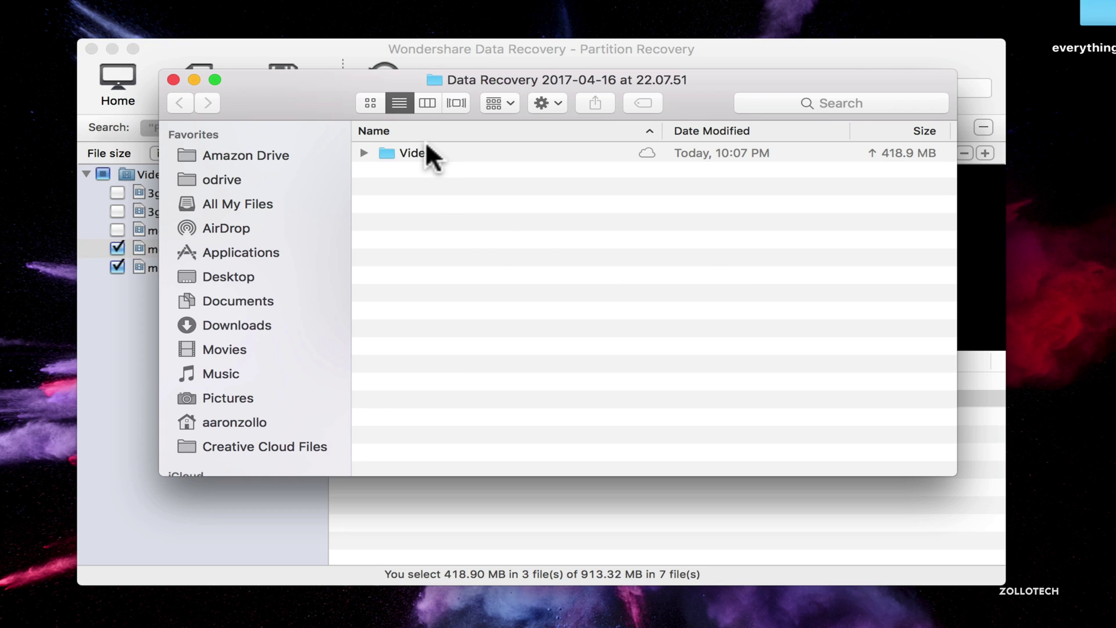
- Preview the recovered 00000006.mov from the recovery folder's Video/mov subfolder and skip ahead in the video
double_click(428, 150)
double_click(428, 154)
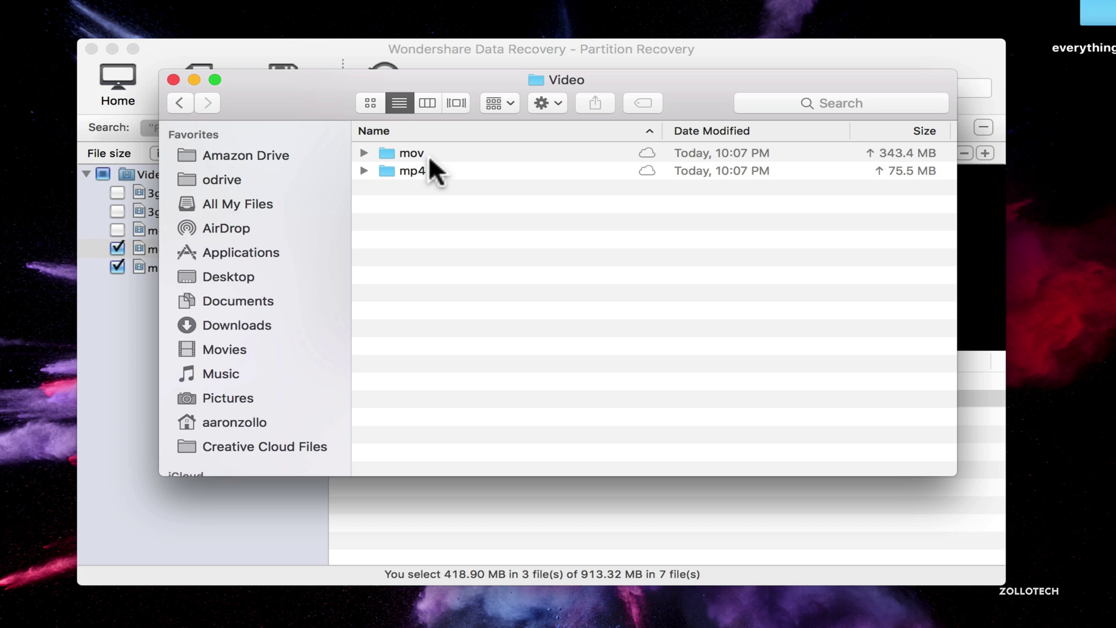
click(446, 170)
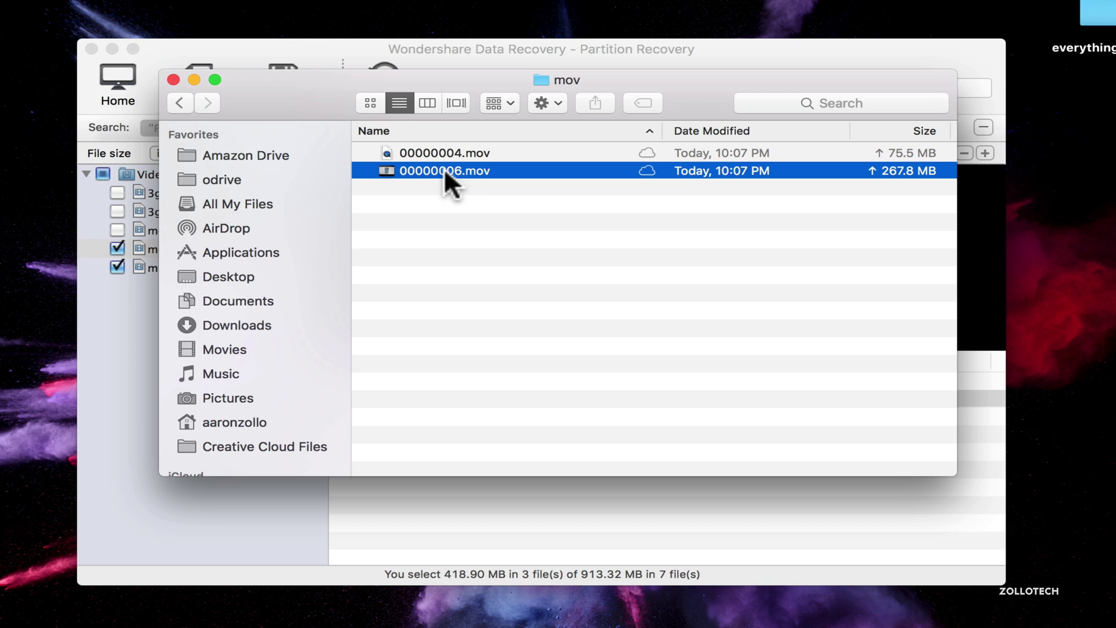
key(space)
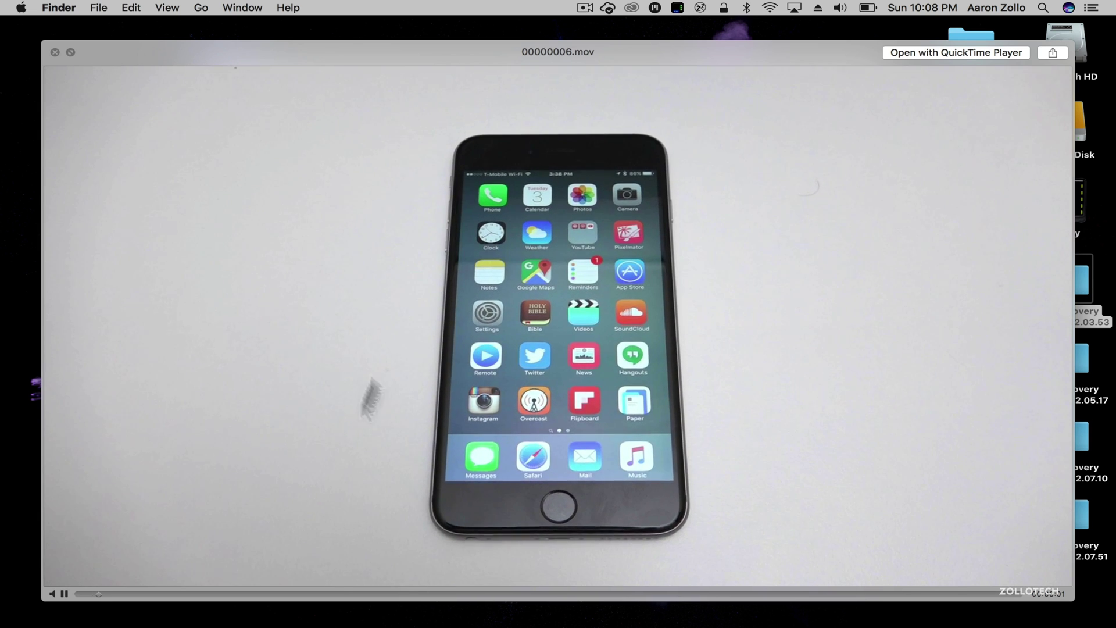
drag(361, 593, 507, 598)
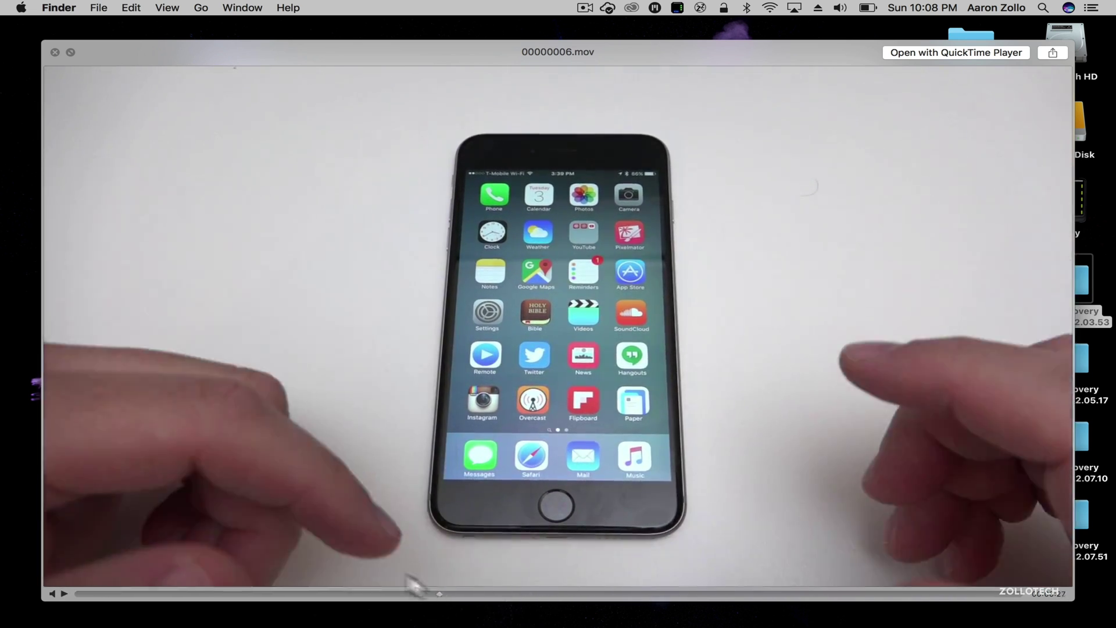
- Close the video preview and the mov folder window, and return from the Partition2 results to the recovery mode overview
key(space)
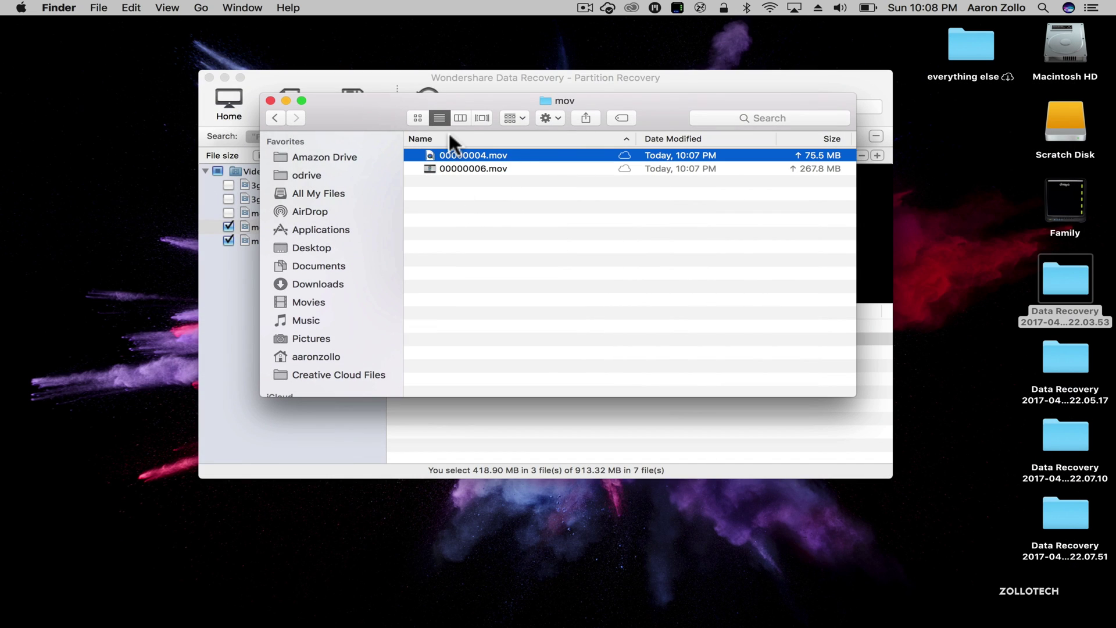
click(268, 101)
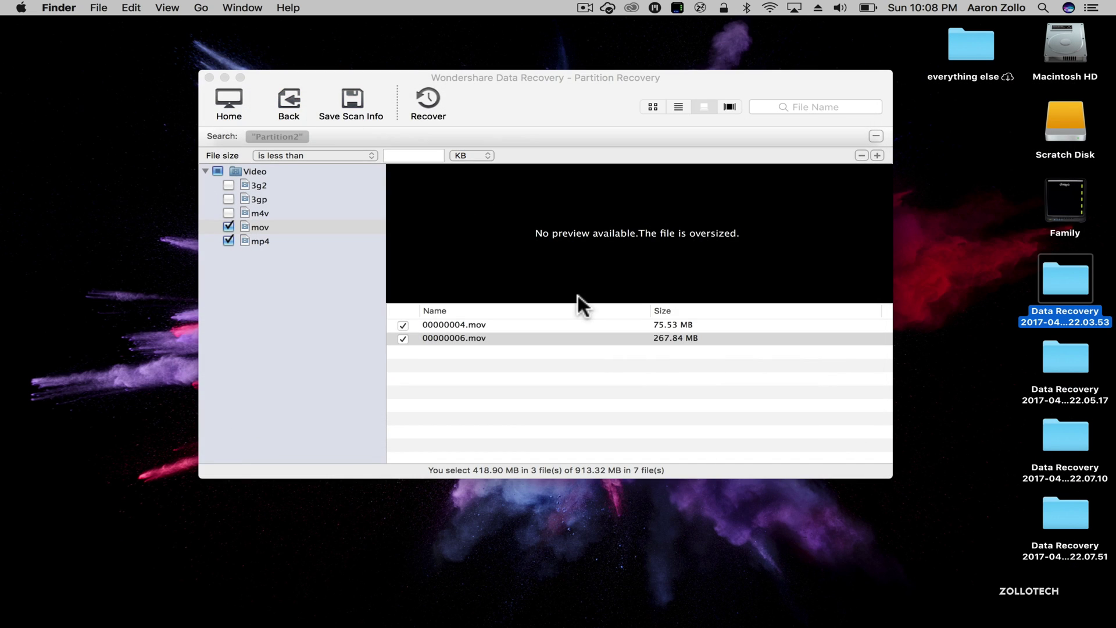
click(220, 100)
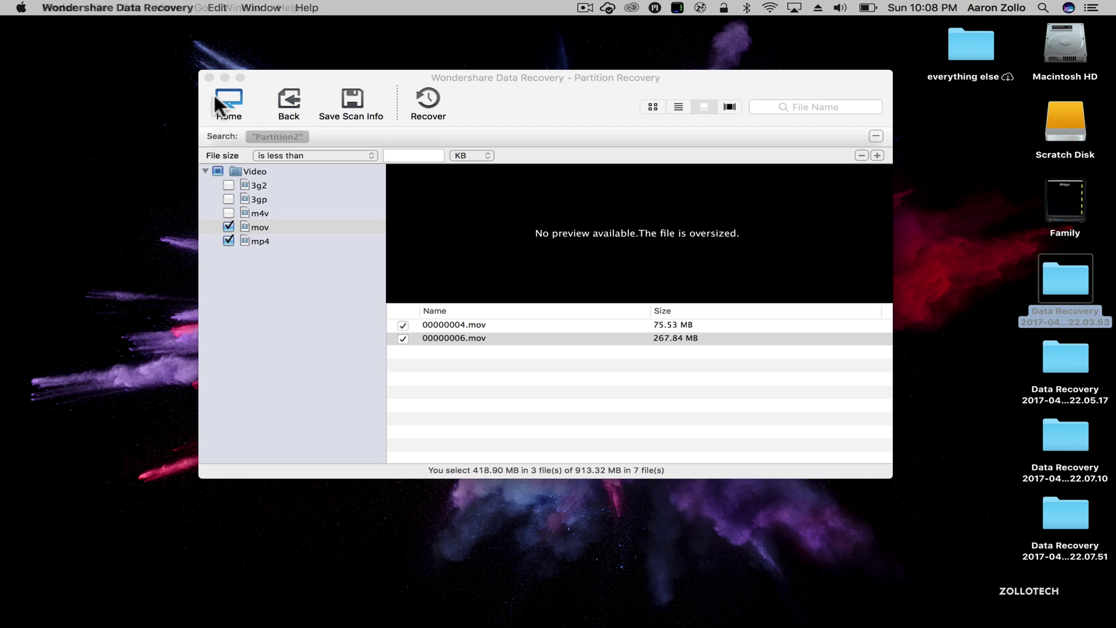
click(503, 227)
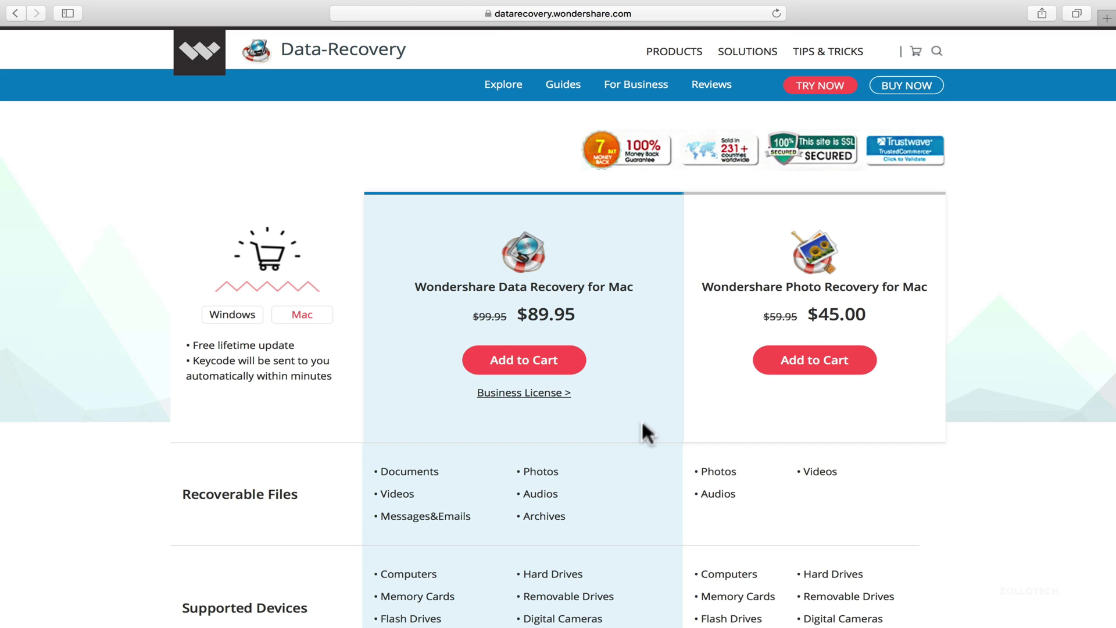
- Compare the prices, recoverable files, supported devices, recovery features and lifetime licenses of Wondershare Data Recovery and Photo Recovery for Mac
scroll(846, 409, down, 2)
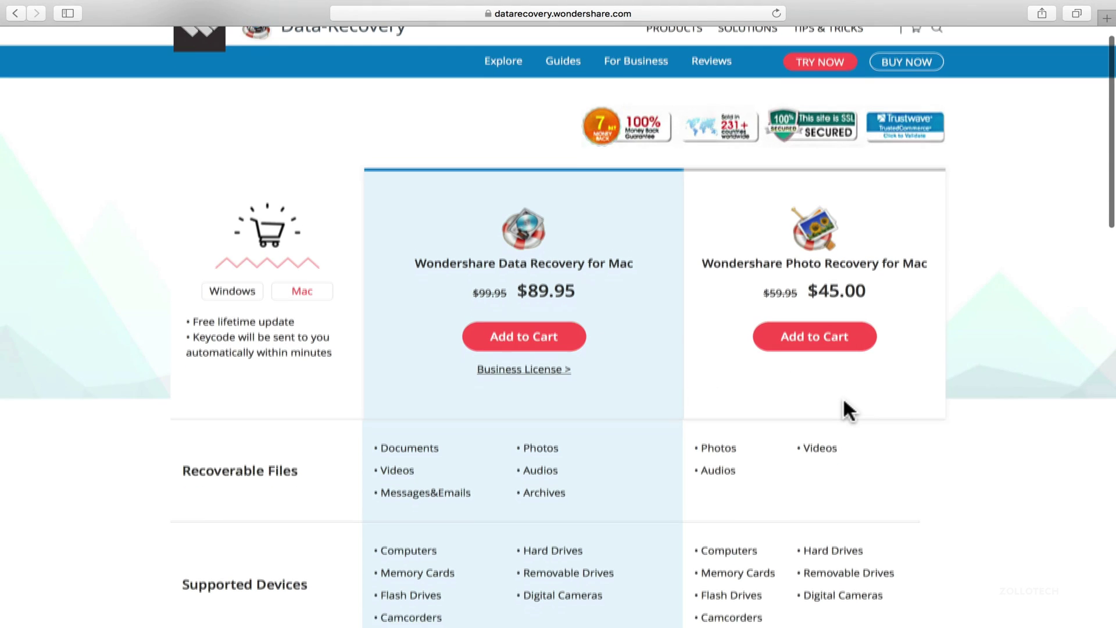
scroll(844, 402, down, 10)
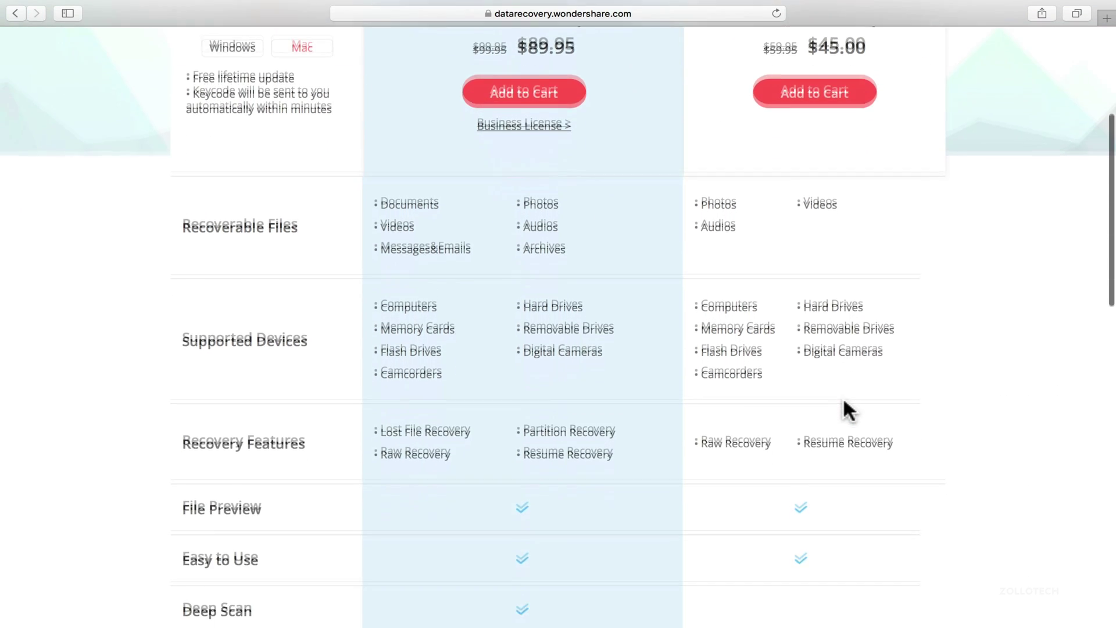
scroll(845, 404, down, 1)
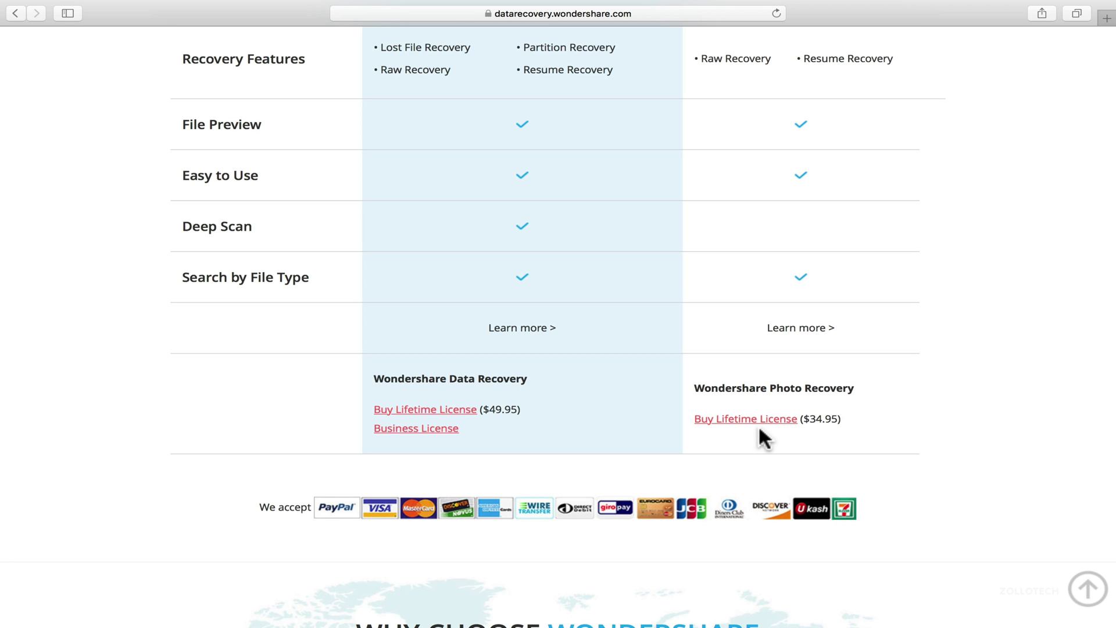
scroll(762, 437, down, 2)
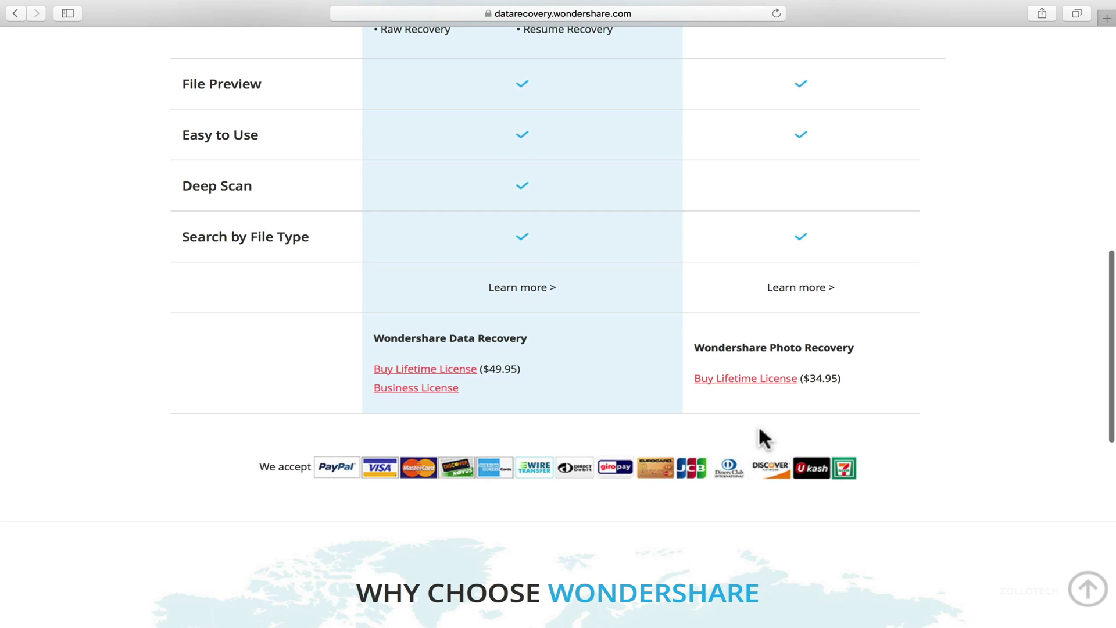
scroll(759, 429, up, 12)
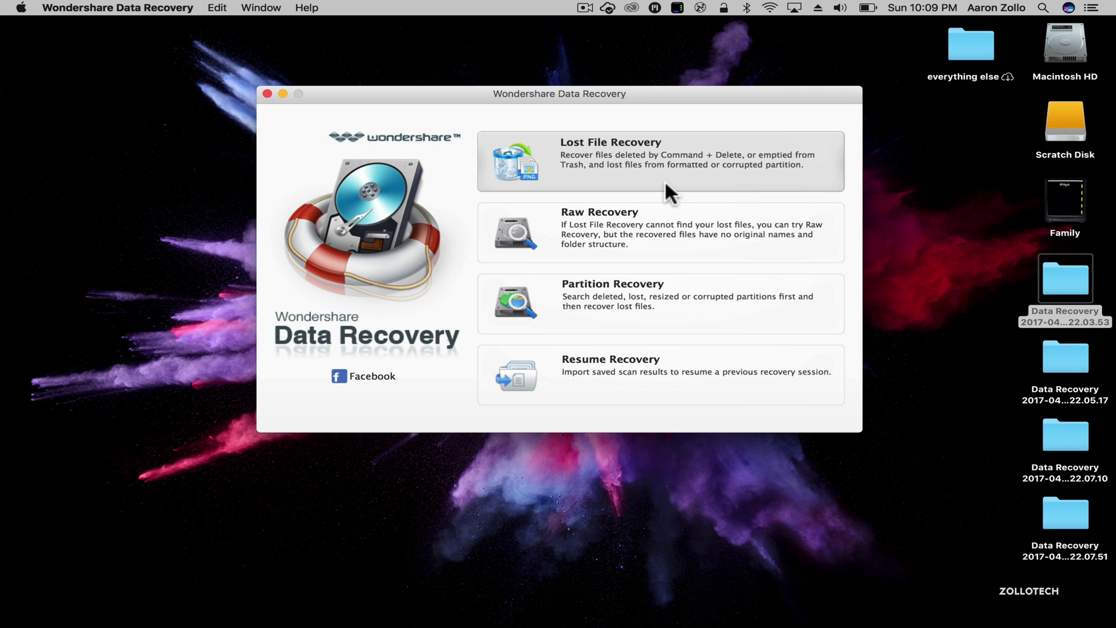
- Open Lost File Recovery in Wondershare Data Recovery and select the Scratch Disk drive
click(668, 192)
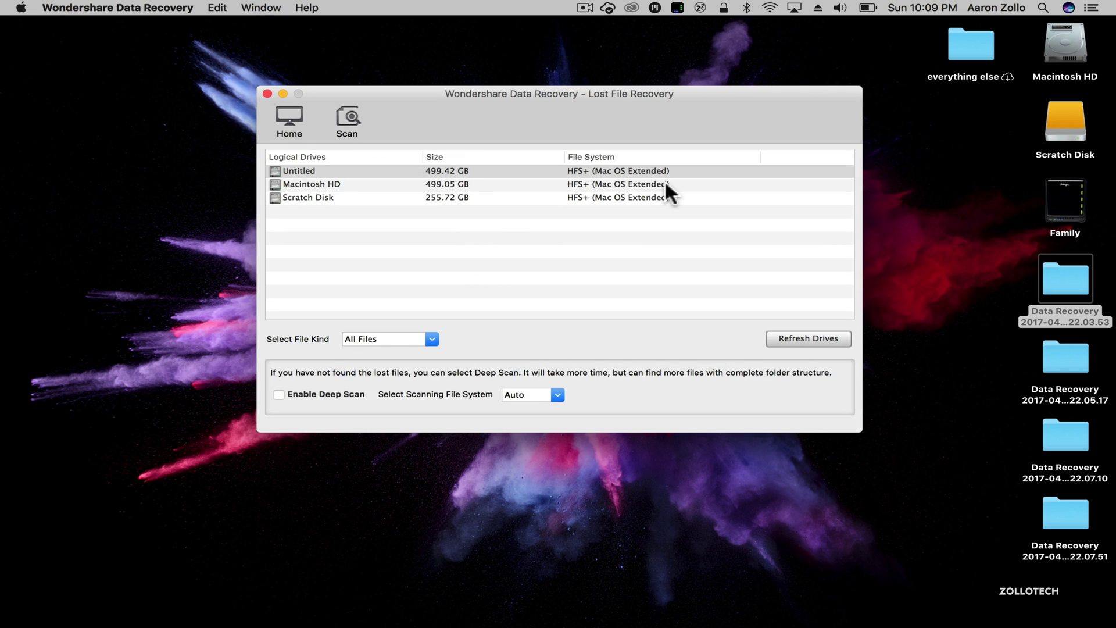
click(514, 198)
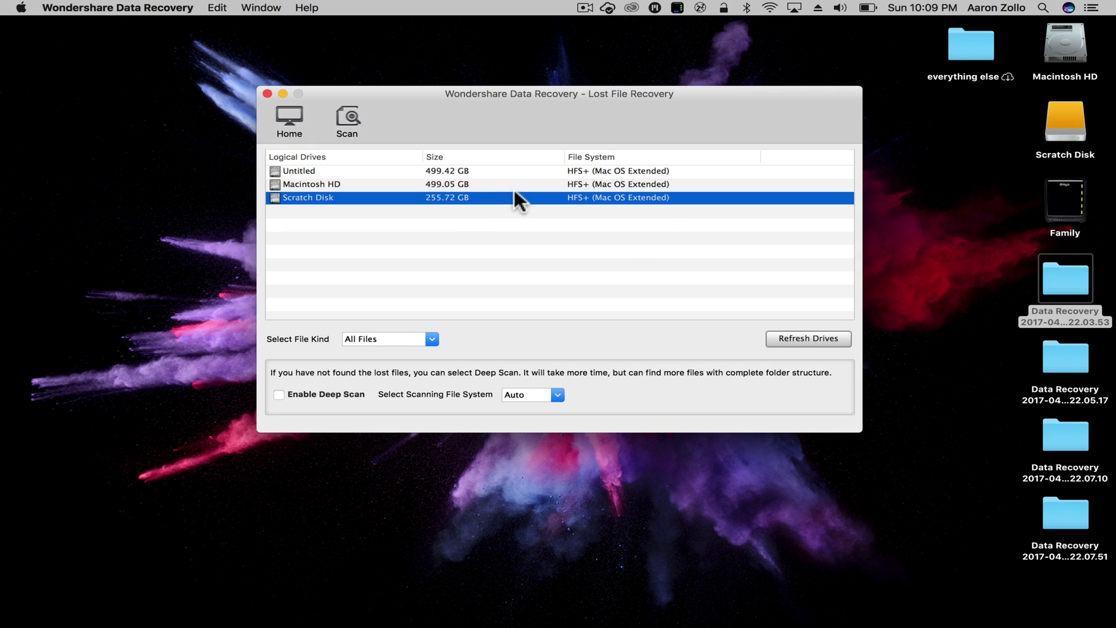